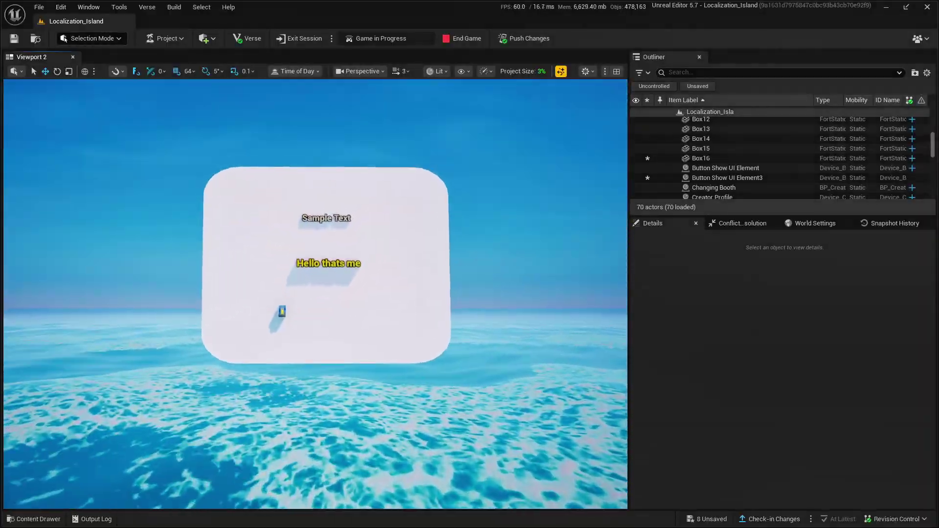
{"action": "scroll", "coordinate": [316, 294], "scroll_direction": "down", "scroll_amount": 2}
Inspect the Accolades, message feed, HUD message and button device settings.
{"action": "left_click", "coordinate": [340, 355]}
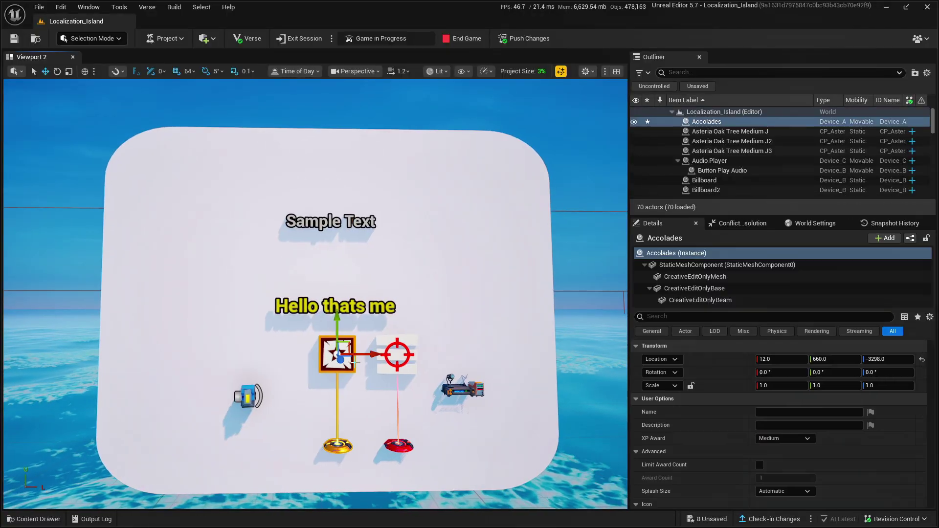
{"action": "left_click", "coordinate": [396, 357]}
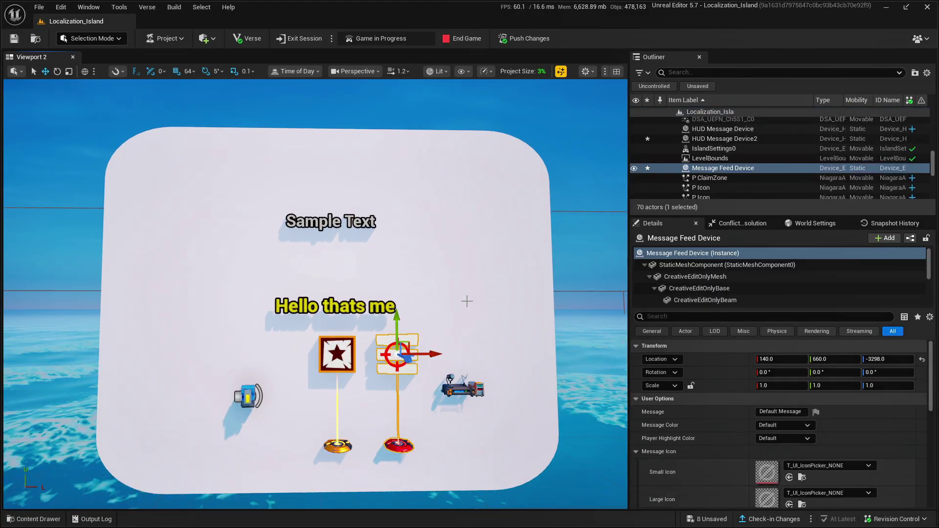
{"action": "left_click", "coordinate": [466, 390]}
{"action": "left_click", "coordinate": [259, 387]}
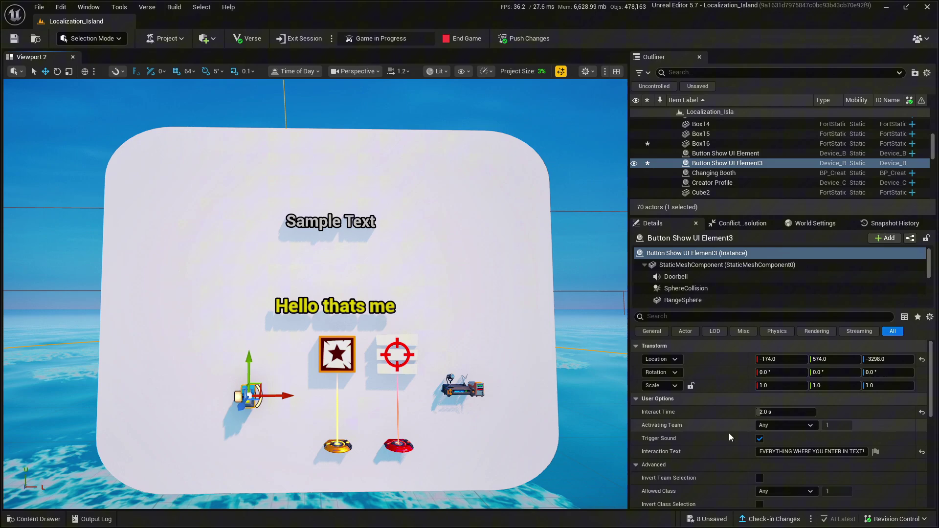
{"action": "scroll", "coordinate": [734, 433], "scroll_direction": "down", "scroll_amount": 1}
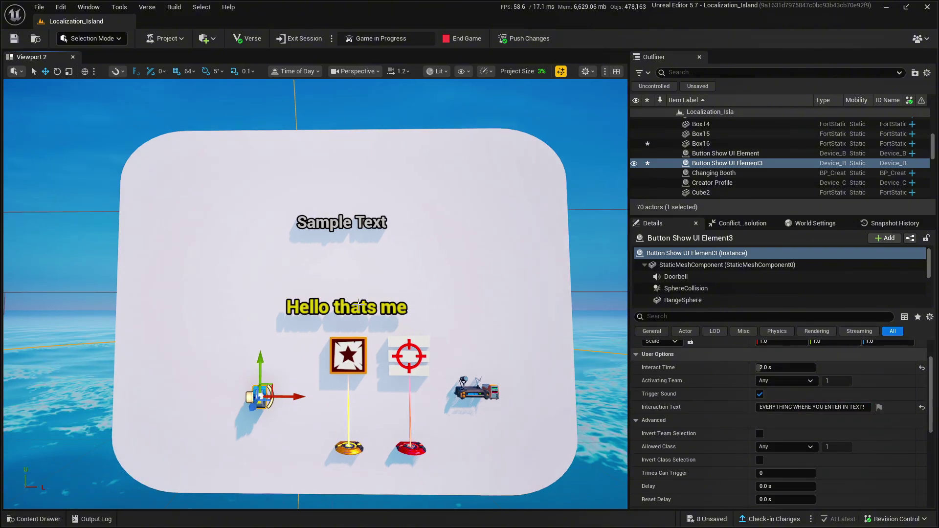
Change the yellow billboard's text from 'Hello thats me' to 'This is a test'.
{"action": "left_click", "coordinate": [358, 304]}
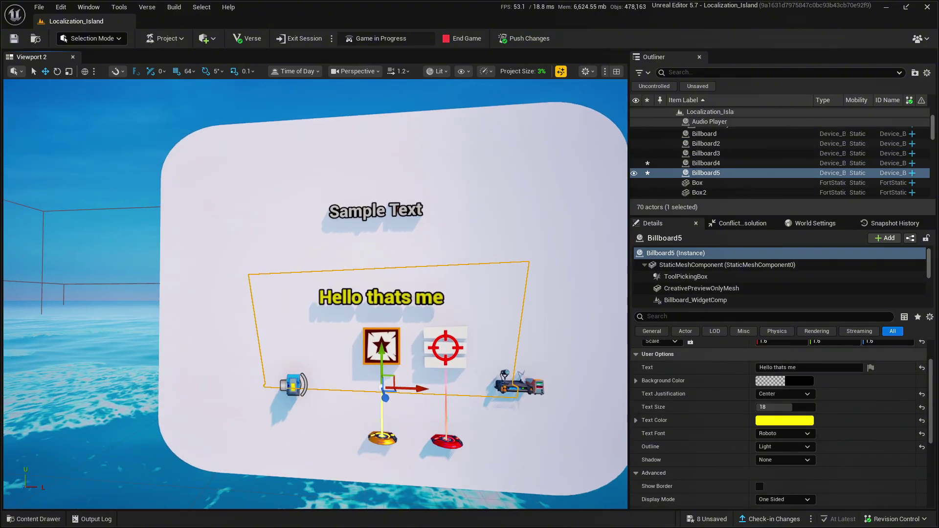
{"action": "scroll", "coordinate": [779, 389], "scroll_direction": "down", "scroll_amount": 1}
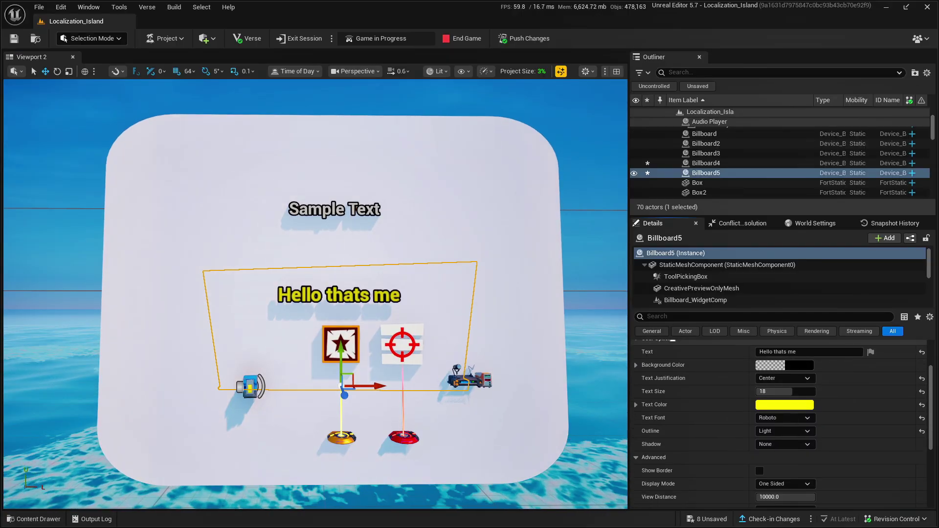
{"action": "scroll", "coordinate": [764, 404], "scroll_direction": "down", "scroll_amount": 2}
{"action": "scroll", "coordinate": [749, 411], "scroll_direction": "up", "scroll_amount": 1}
{"action": "scroll", "coordinate": [740, 418], "scroll_direction": "up", "scroll_amount": 1}
{"action": "scroll", "coordinate": [739, 415], "scroll_direction": "up", "scroll_amount": 1}
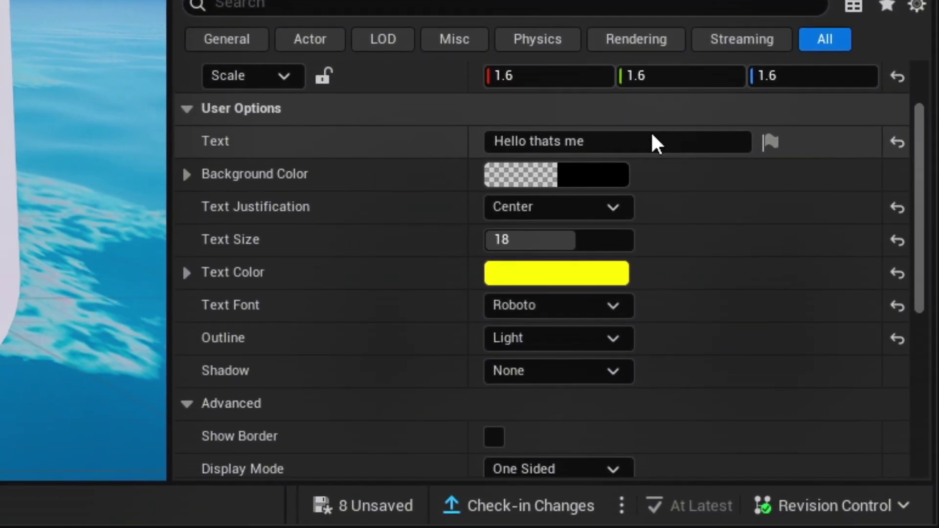
{"action": "left_click", "coordinate": [655, 143]}
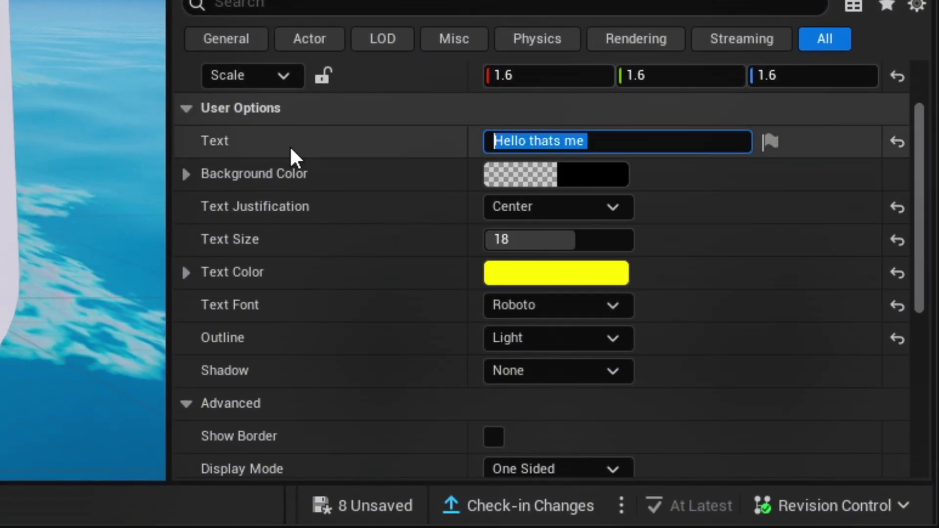
{"action": "type", "text": "T"}
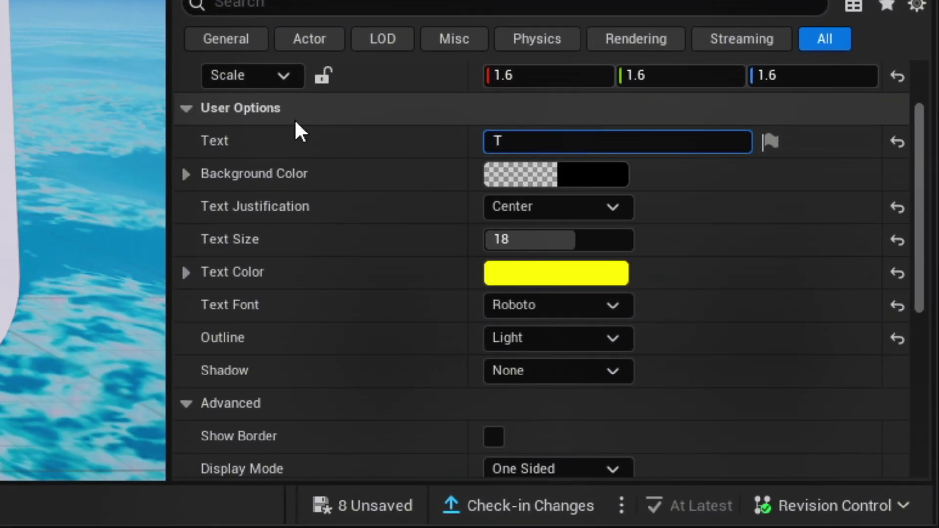
{"action": "key", "text": "BackSpace"}
{"action": "type", "text": "This is a test"}
{"action": "left_click", "coordinate": [772, 141]}
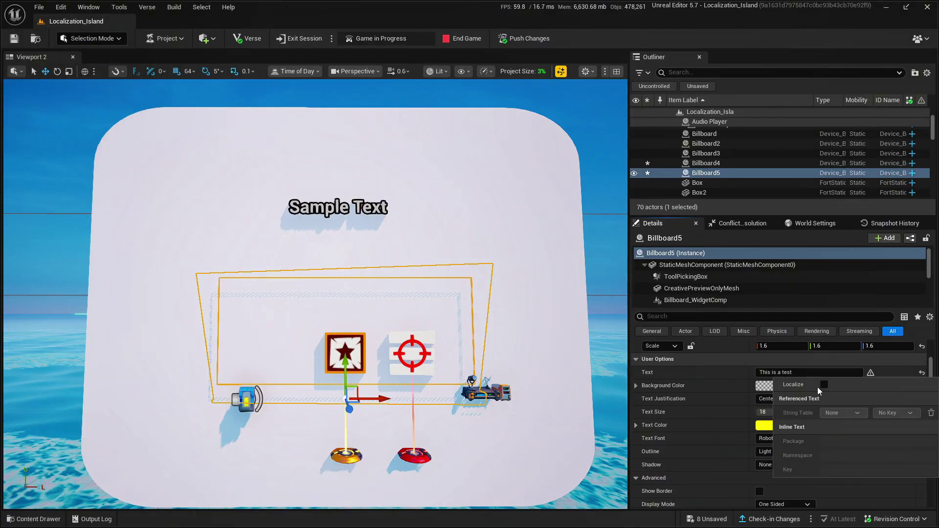
Mark the billboard text as Localize, verify the flag, and deselect the billboard.
{"action": "left_click", "coordinate": [825, 386]}
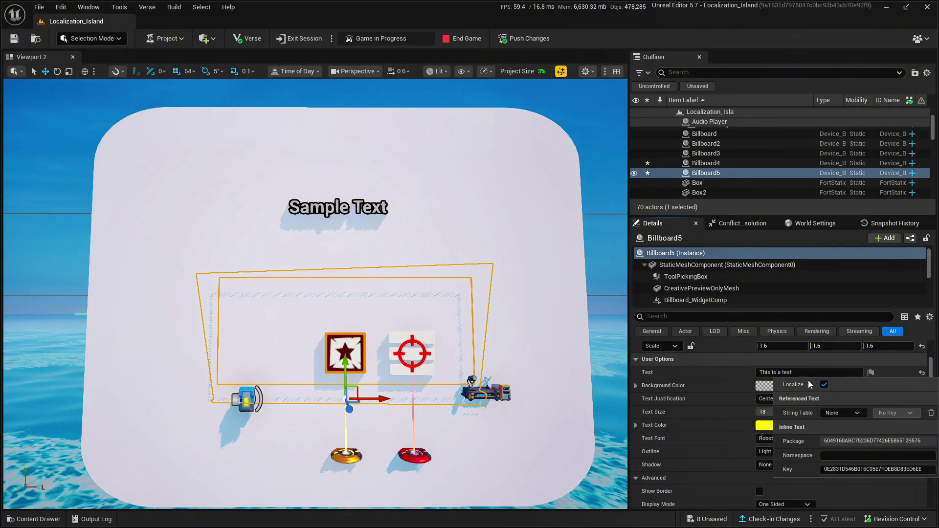
{"action": "left_click", "coordinate": [852, 373]}
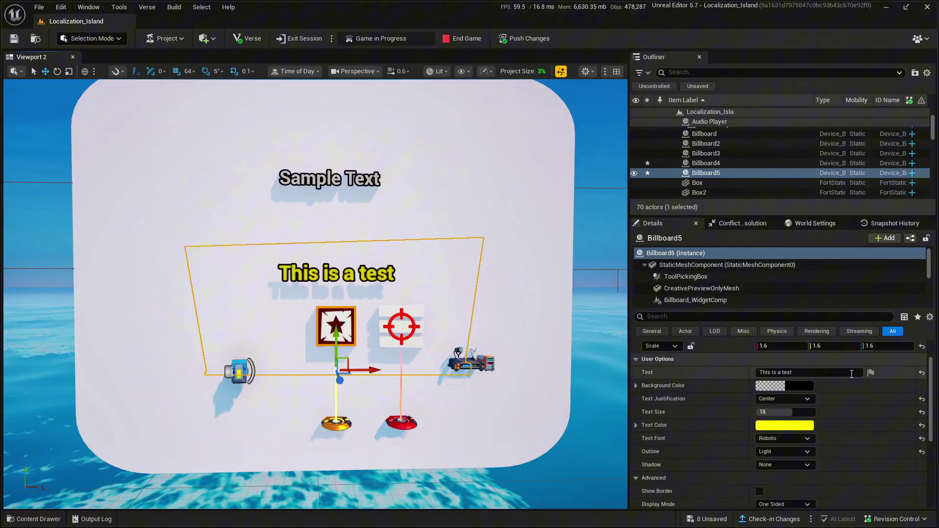
{"action": "left_click", "coordinate": [870, 373]}
{"action": "left_click", "coordinate": [689, 366]}
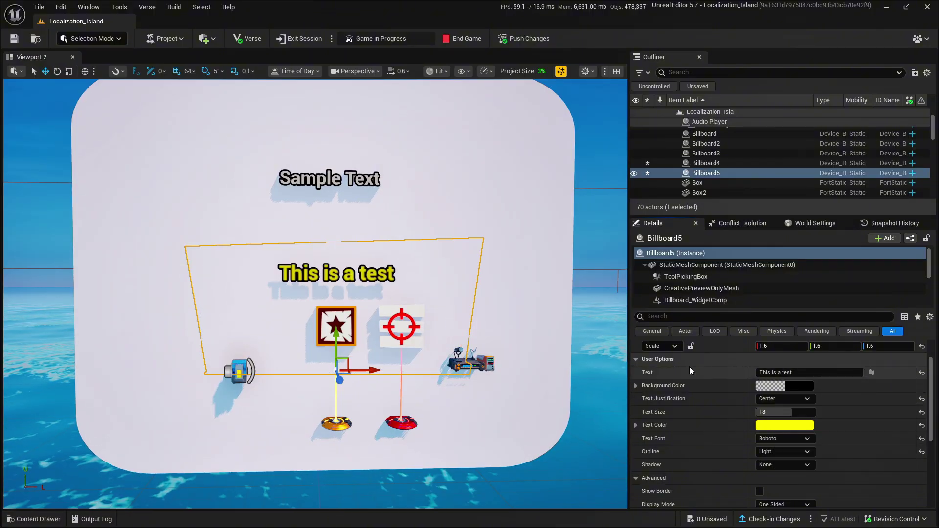
{"action": "key", "text": "Escape"}
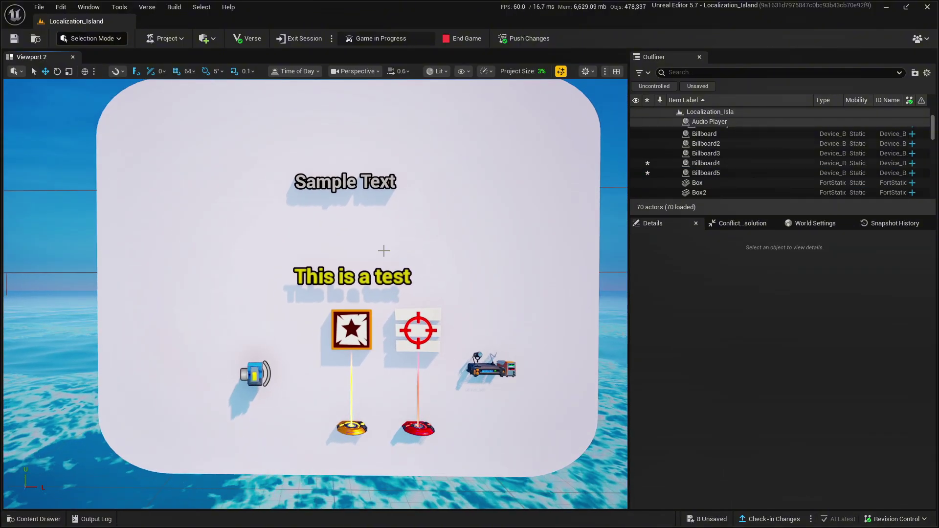
In Project Settings, make English native and auto-translate every language except English.
{"action": "left_click", "coordinate": [165, 39]}
{"action": "left_click", "coordinate": [165, 38]}
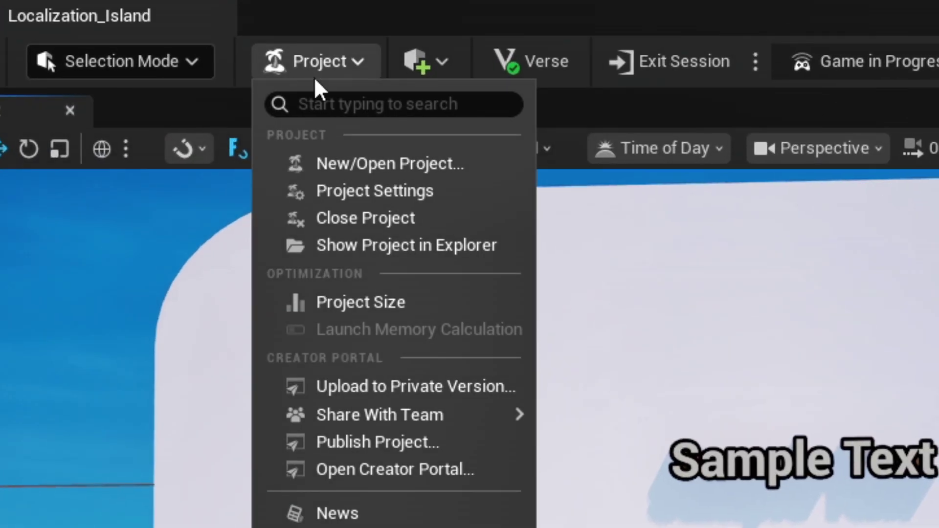
{"action": "left_click", "coordinate": [362, 161]}
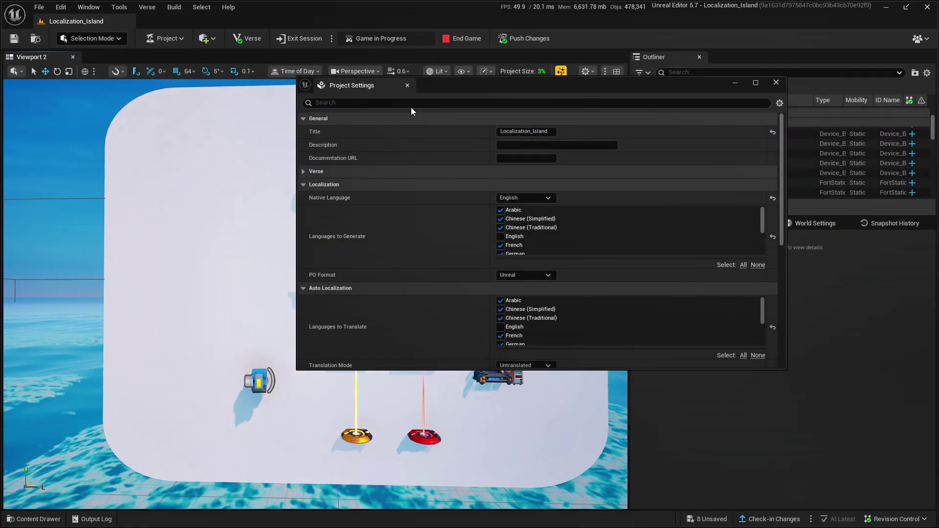
{"action": "left_click_drag", "start_coordinate": [411, 86], "coordinate": [264, 107]}
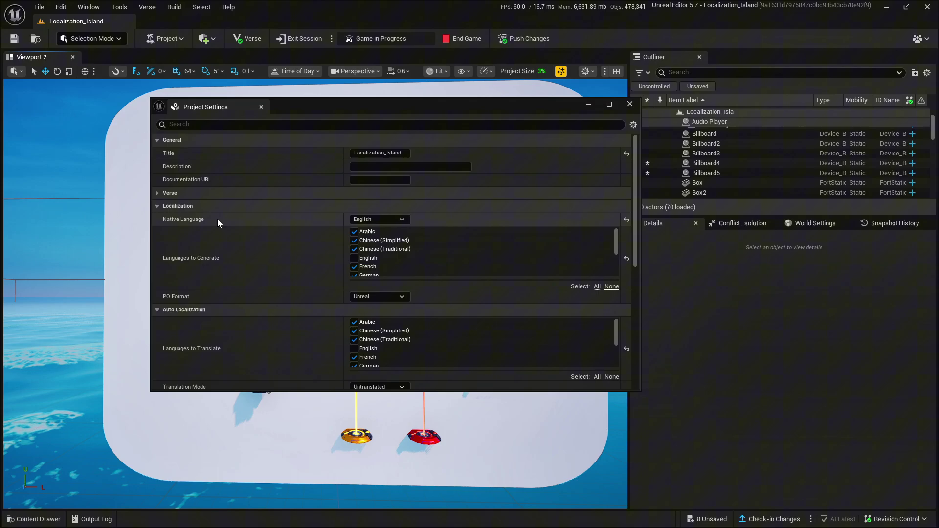
{"action": "scroll", "coordinate": [192, 219], "scroll_direction": "down", "scroll_amount": 1}
{"action": "left_click_drag", "start_coordinate": [445, 107], "coordinate": [489, 196]}
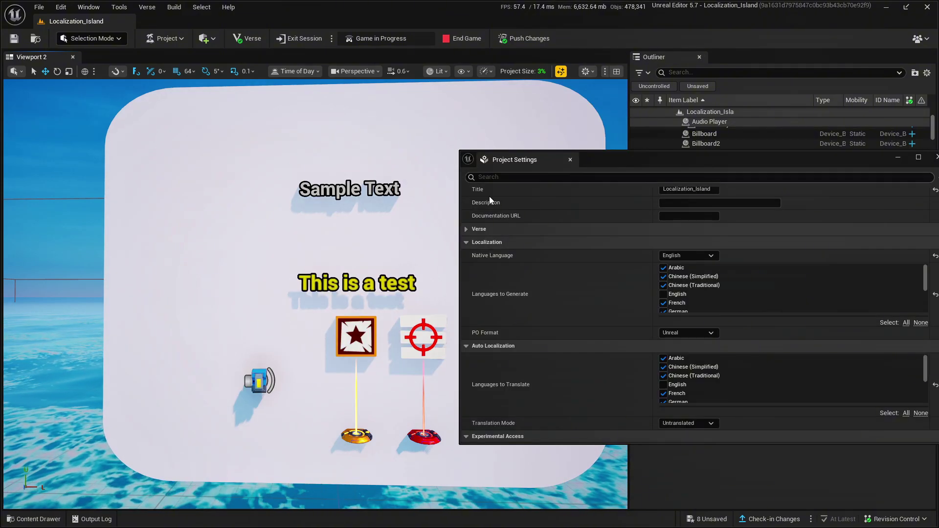
{"action": "left_click_drag", "start_coordinate": [463, 100], "coordinate": [454, 103]}
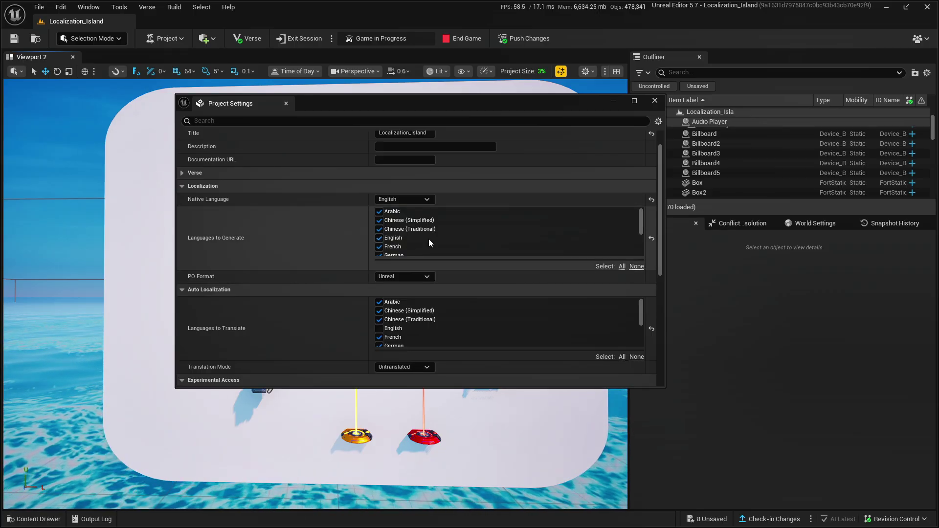
{"action": "mouse_move", "coordinate": [500, 294]}
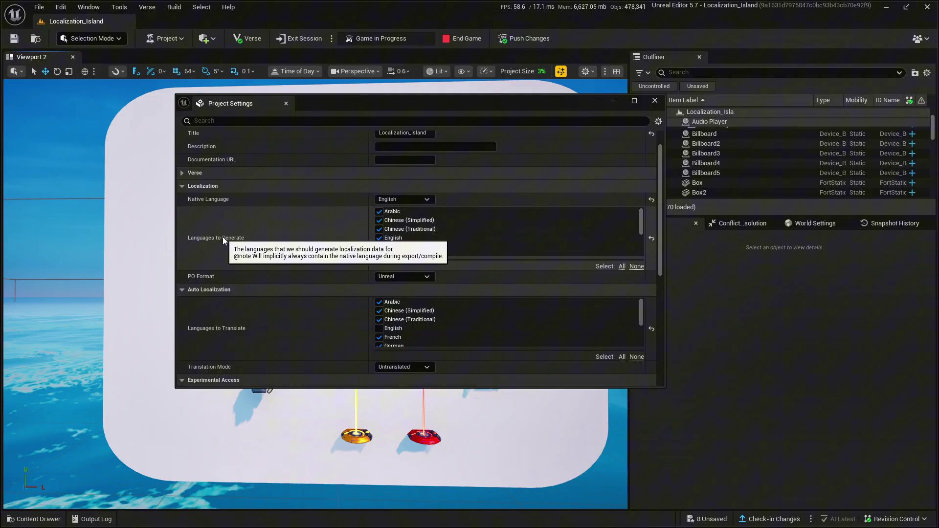
{"action": "left_click", "coordinate": [636, 357]}
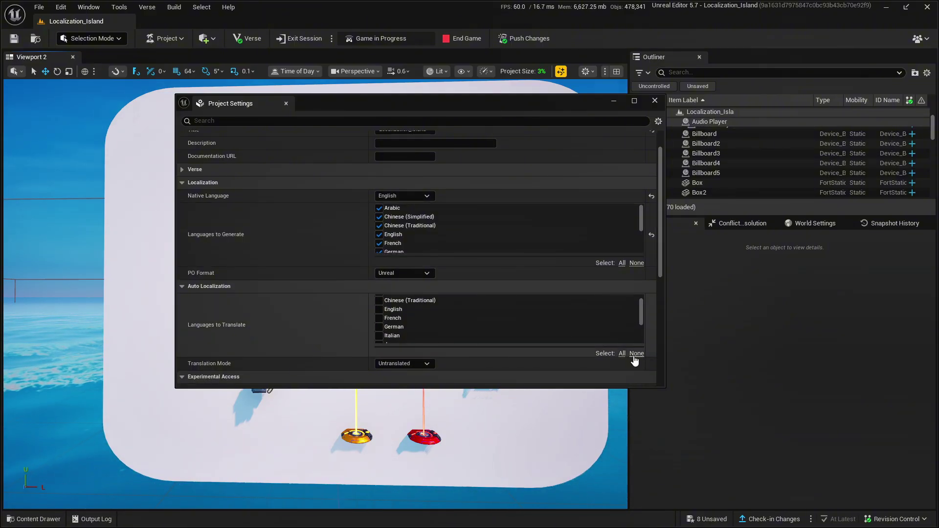
{"action": "left_click", "coordinate": [380, 308]}
{"action": "scroll", "coordinate": [306, 260], "scroll_direction": "down", "scroll_amount": 2}
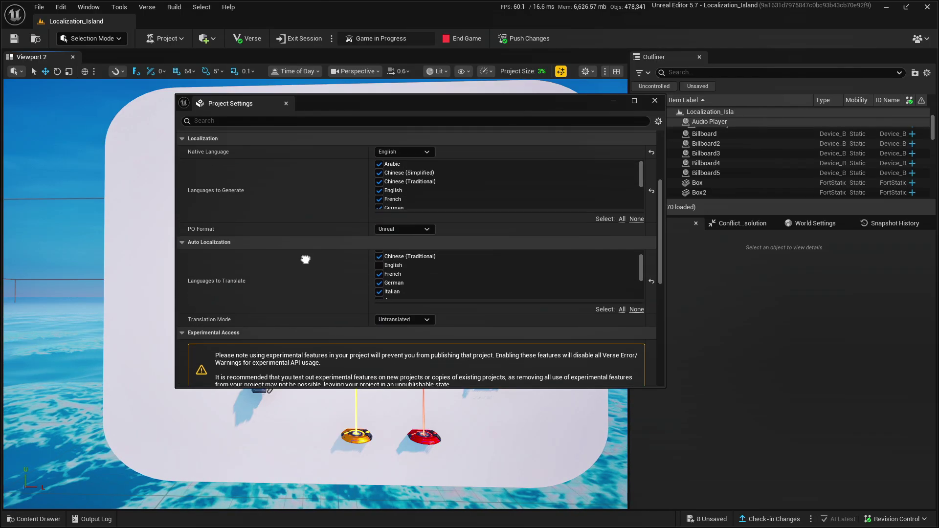
{"action": "scroll", "coordinate": [305, 261], "scroll_direction": "up", "scroll_amount": 1}
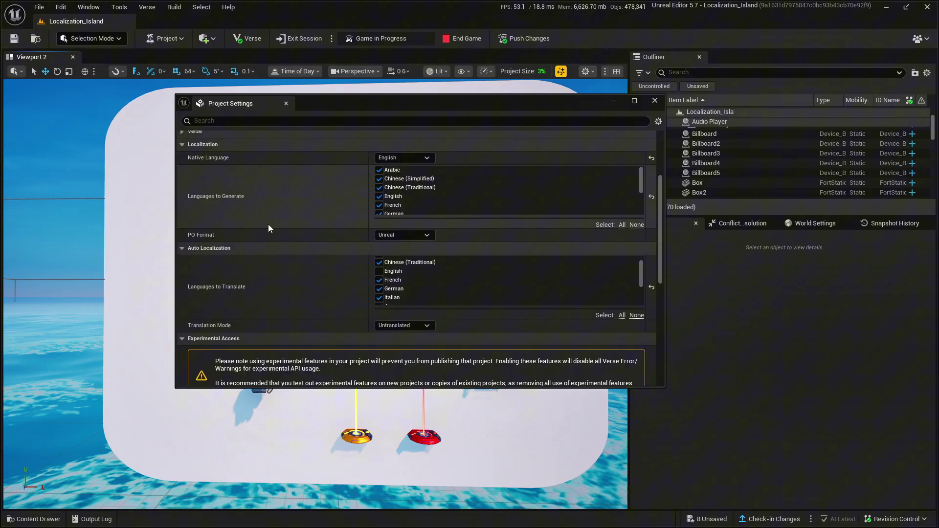
{"action": "scroll", "coordinate": [268, 224], "scroll_direction": "up", "scroll_amount": 2}
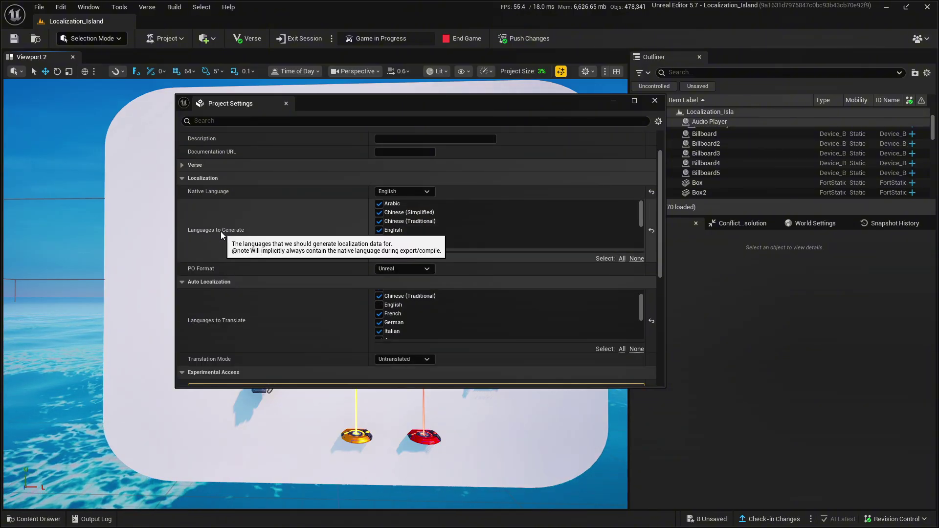
Export the island's localization data despite unsaved changes, declining to browse to it.
{"action": "left_click", "coordinate": [657, 104]}
{"action": "left_click", "coordinate": [175, 9]}
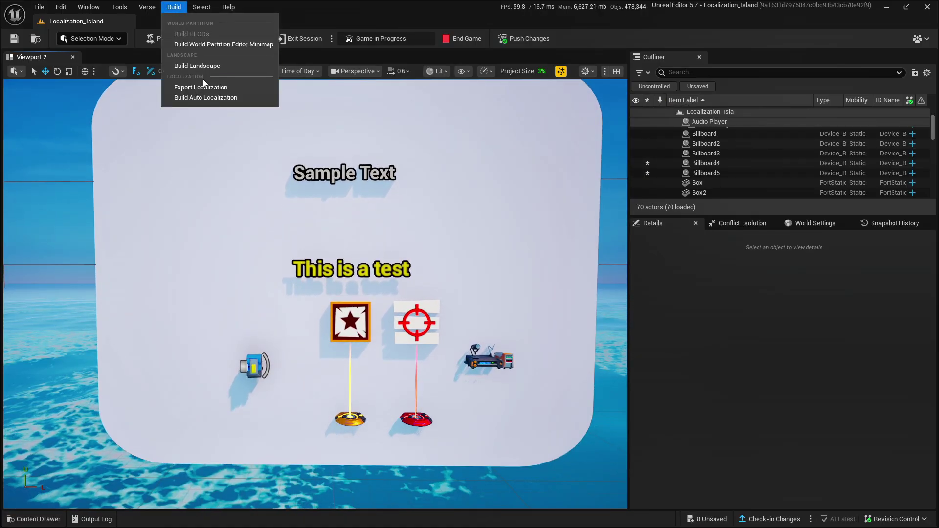
{"action": "left_click", "coordinate": [220, 88]}
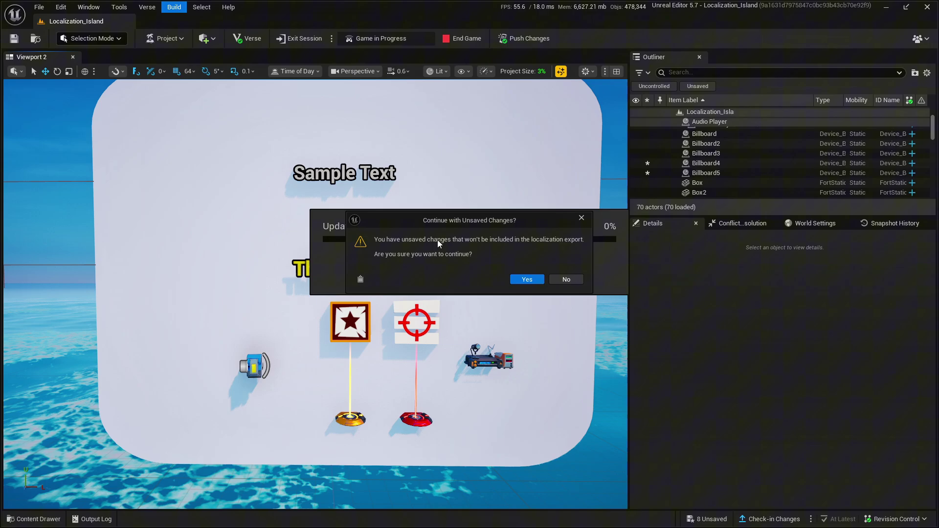
{"action": "left_click", "coordinate": [521, 279]}
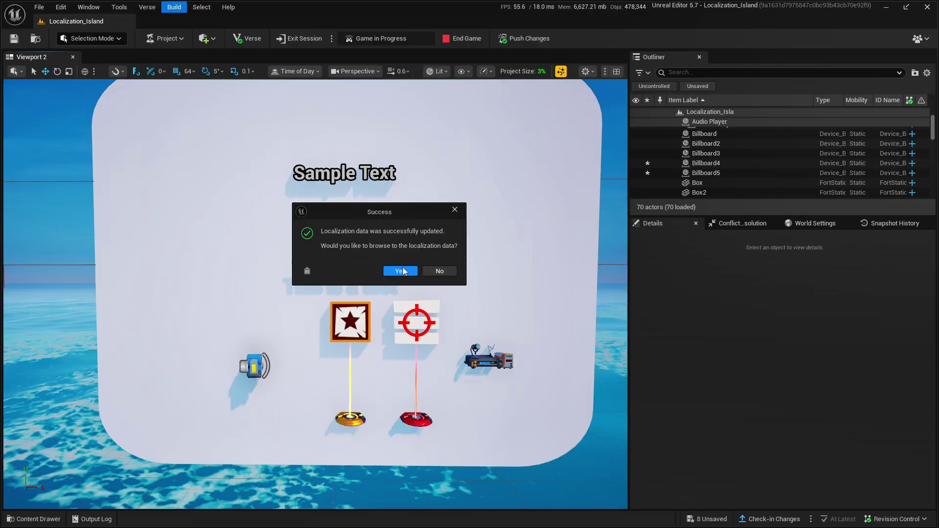
{"action": "left_click", "coordinate": [403, 268]}
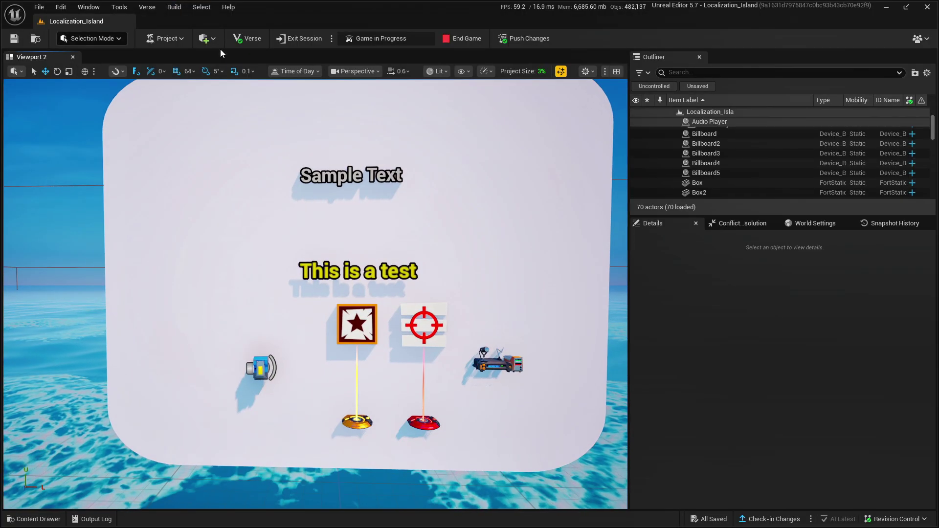
Build Auto Localization and import the auto-translated data.
{"action": "left_click", "coordinate": [176, 10]}
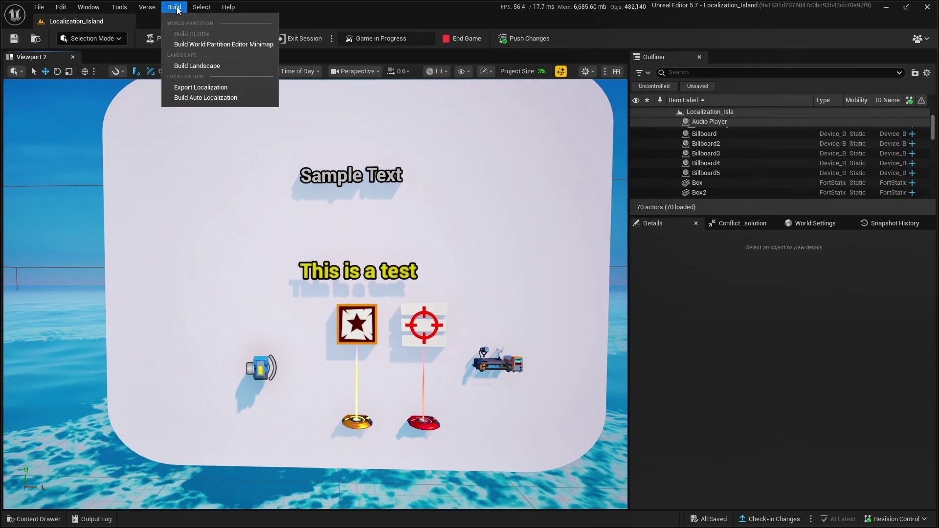
{"action": "left_click", "coordinate": [207, 101]}
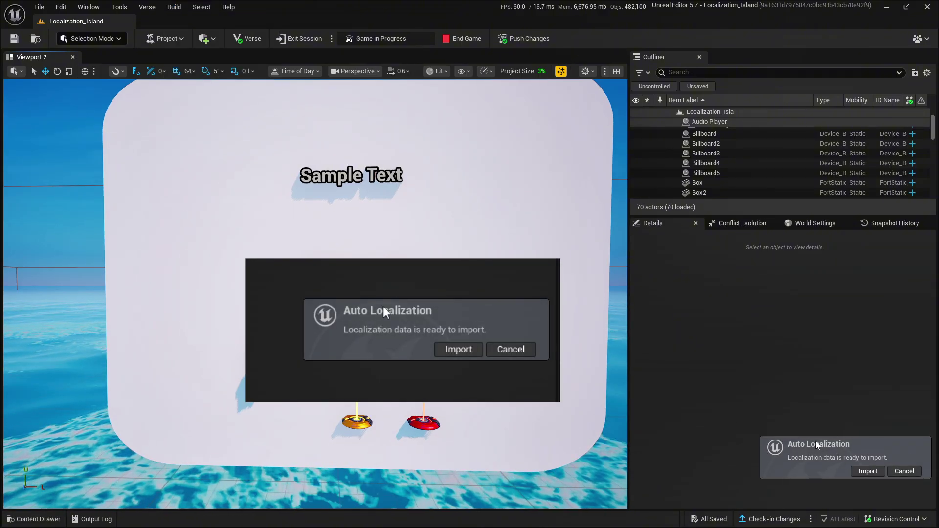
{"action": "left_click", "coordinate": [872, 473]}
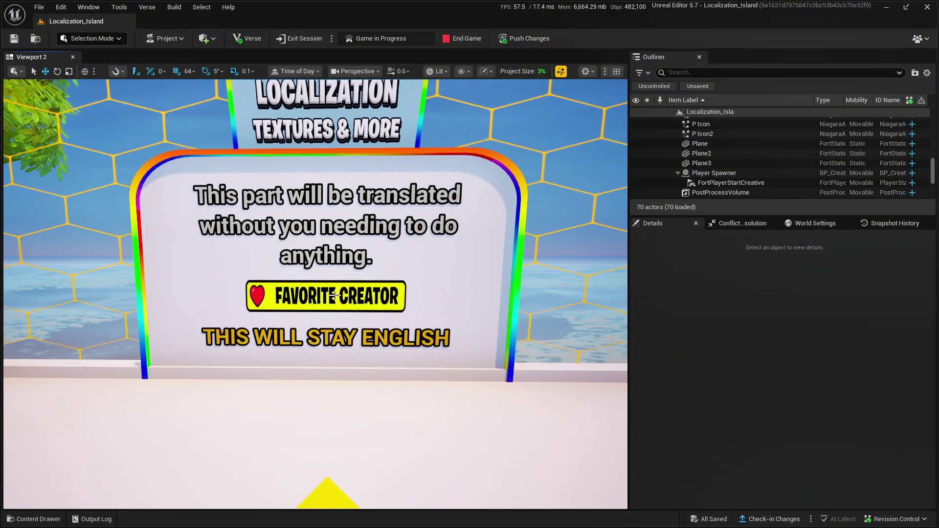
Create an Arabic localized copy of T_FavoriteCreator_eng in the Localization/Textures folder.
{"action": "key", "text": "ctrl+space"}
{"action": "double_click", "coordinate": [395, 402]}
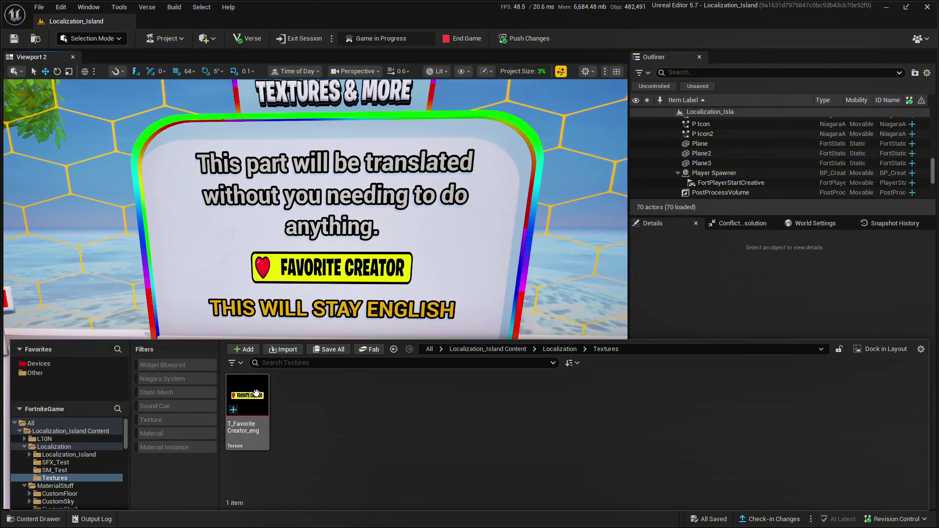
{"action": "right_click", "coordinate": [255, 395]}
{"action": "mouse_move", "coordinate": [305, 267]}
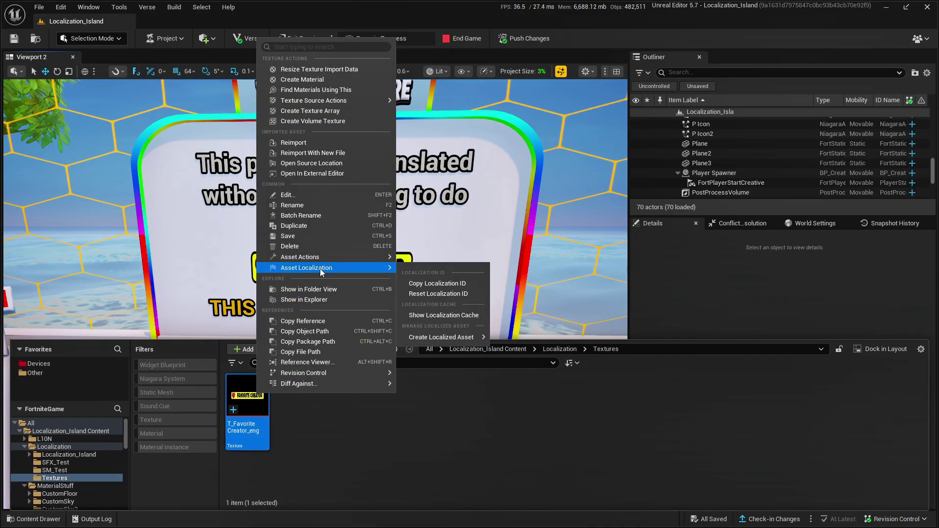
{"action": "mouse_move", "coordinate": [441, 337]}
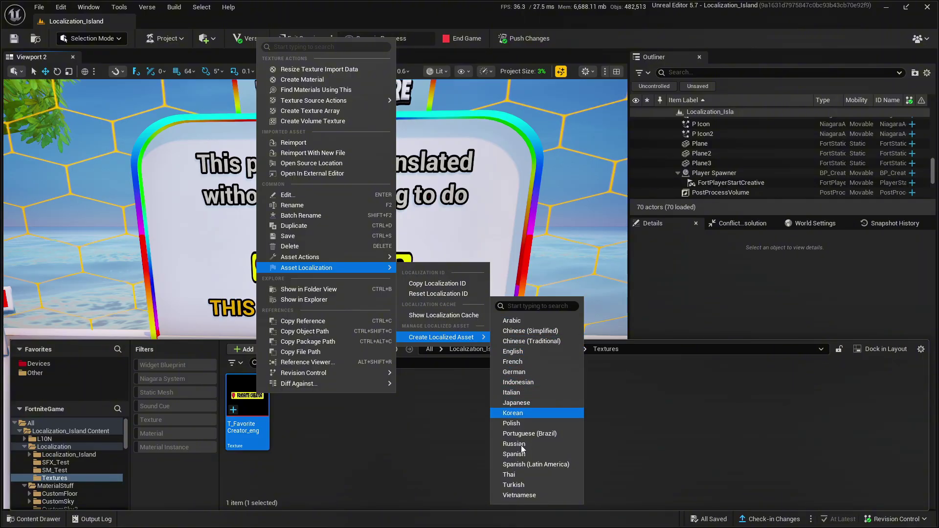
{"action": "left_click", "coordinate": [527, 322]}
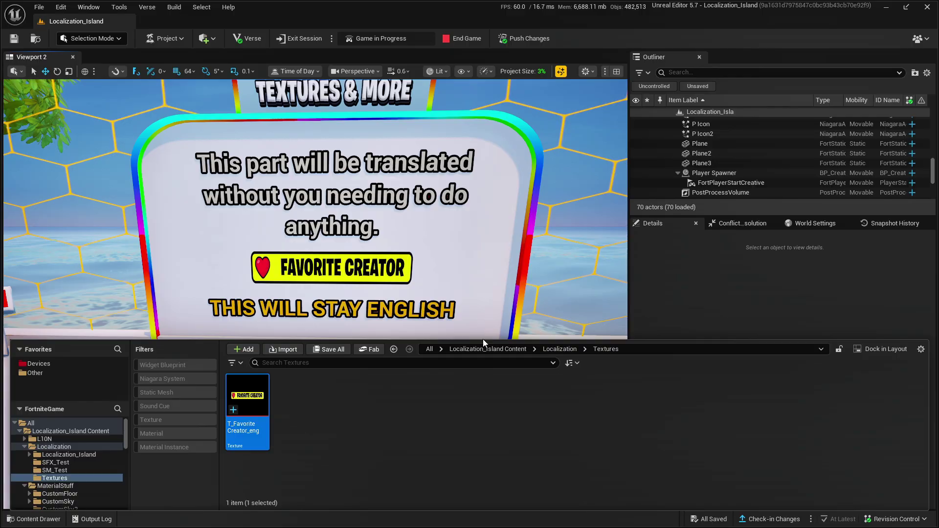
{"action": "right_click", "coordinate": [257, 407]}
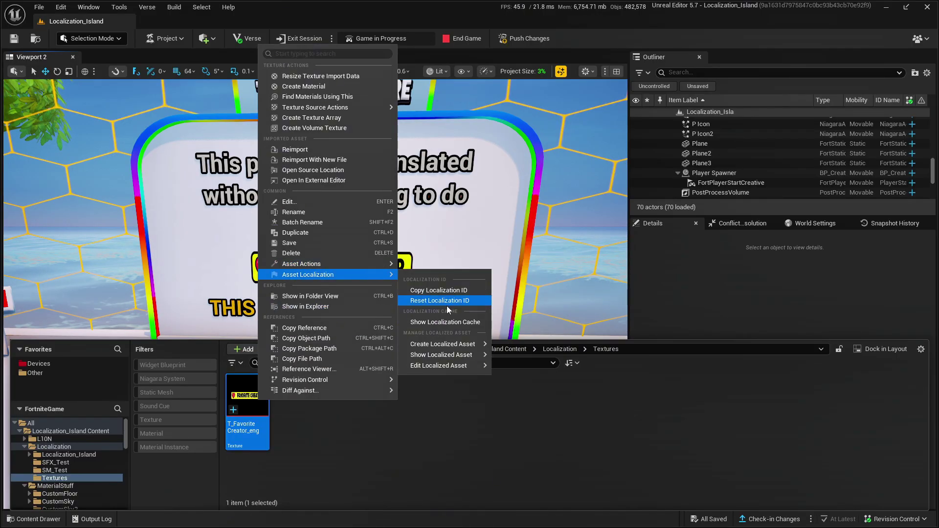
{"action": "left_click", "coordinate": [447, 303]}
{"action": "right_click", "coordinate": [254, 399]}
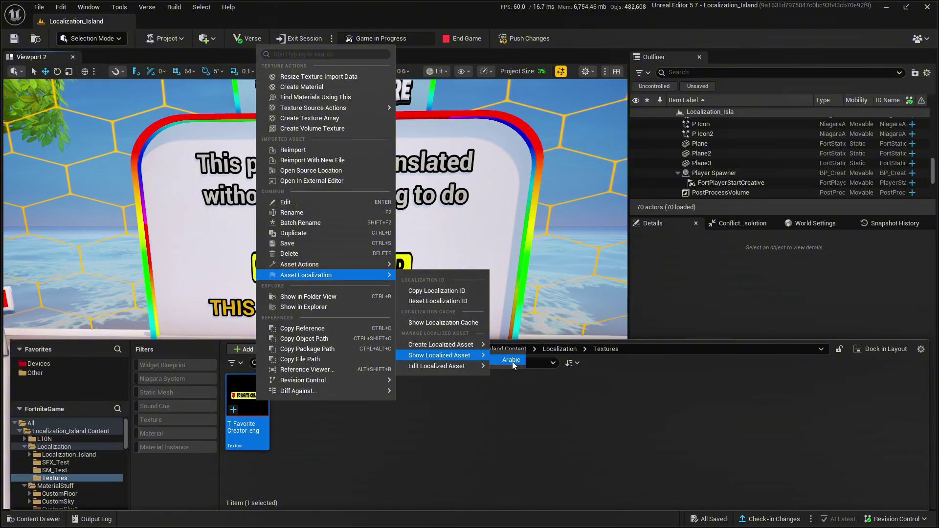
{"action": "mouse_move", "coordinate": [443, 344]}
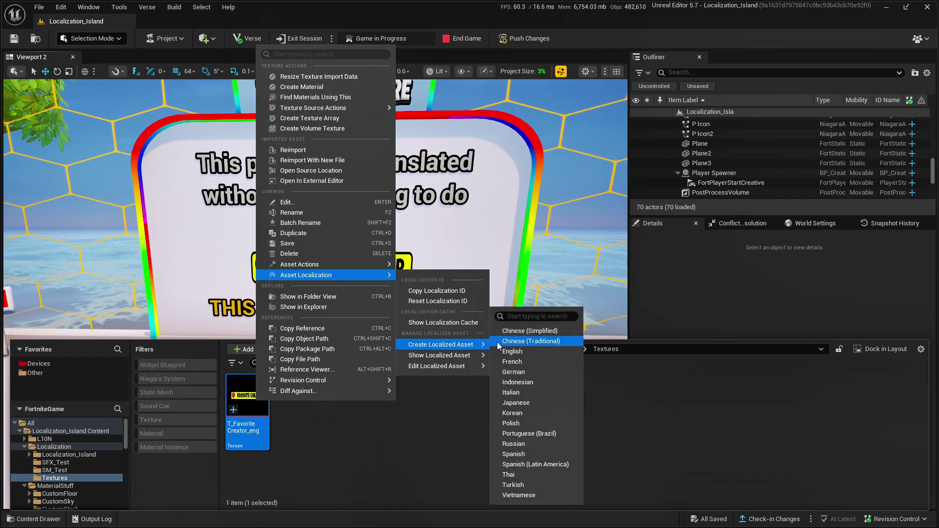
{"action": "left_click", "coordinate": [521, 342]}
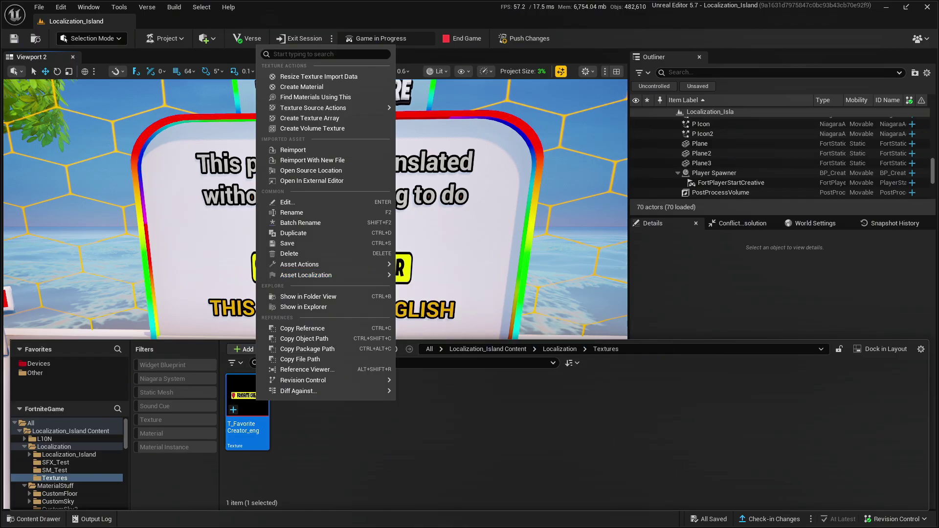
{"action": "left_click", "coordinate": [300, 429]}
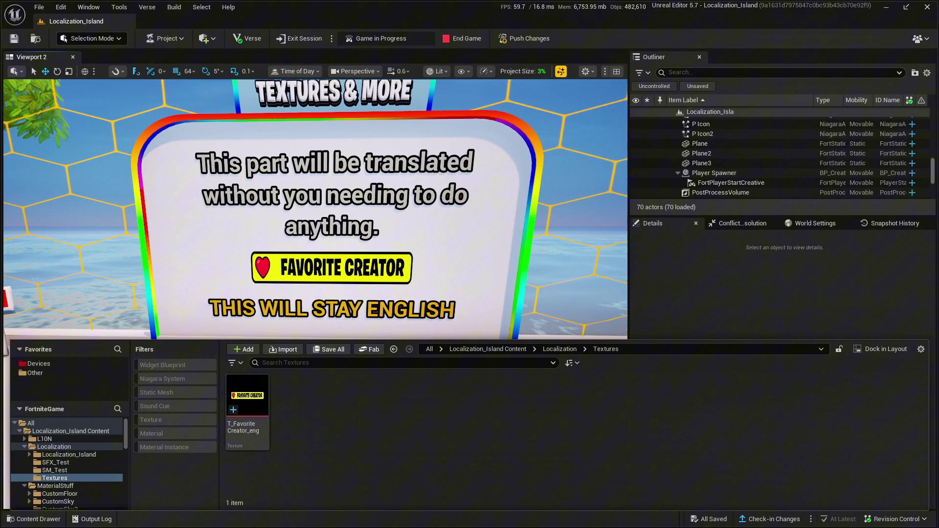
Jump to the Favorite Creator texture's Arabic copy and open the localized variant's actions.
{"action": "right_click", "coordinate": [248, 403]}
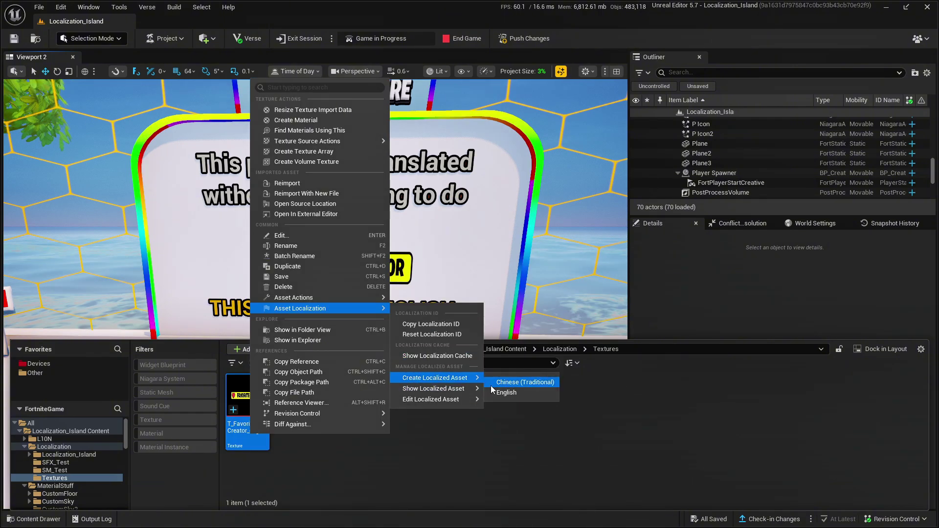
{"action": "mouse_move", "coordinate": [435, 388]}
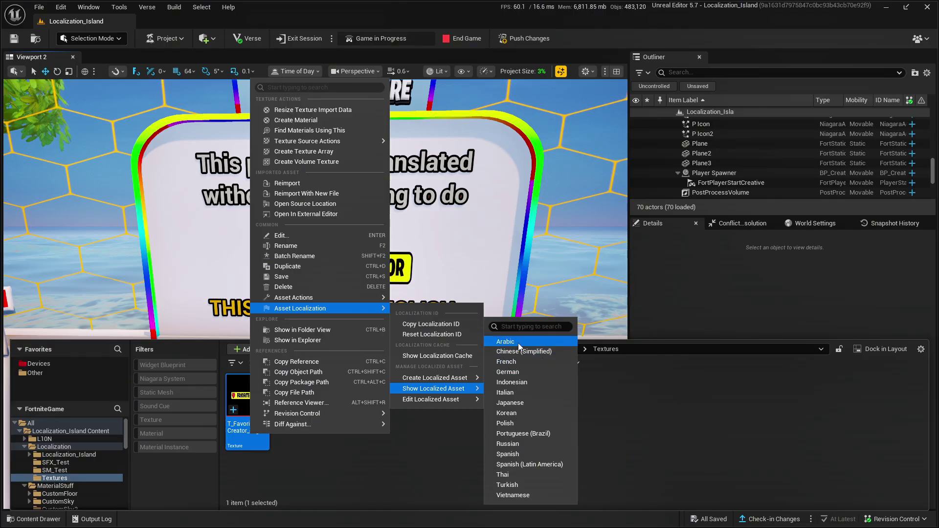
{"action": "left_click", "coordinate": [519, 343]}
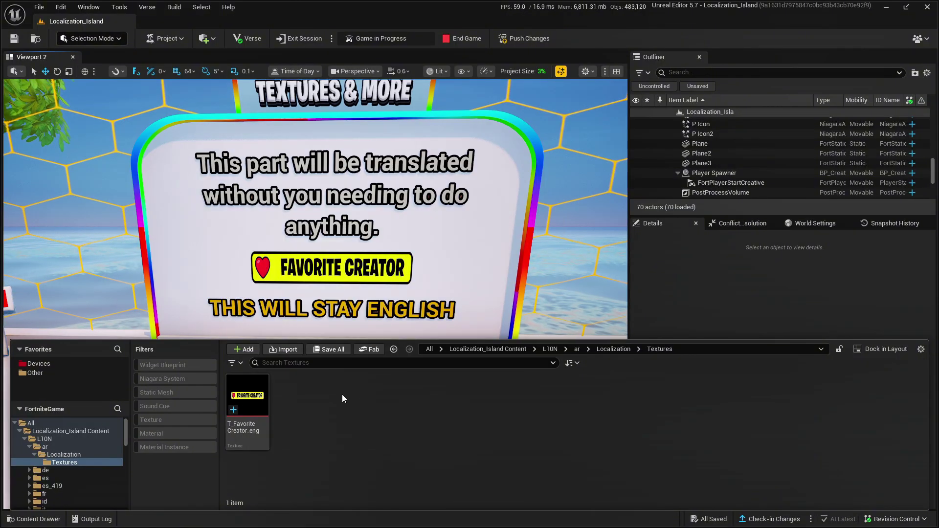
{"action": "right_click", "coordinate": [257, 391]}
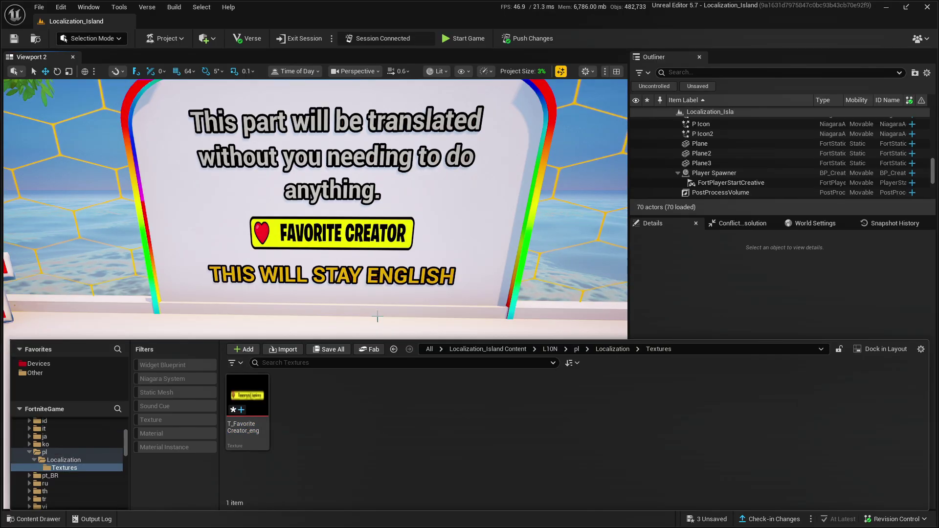
{"action": "right_click_drag", "start_coordinate": [393, 294], "coordinate": [392, 294]}
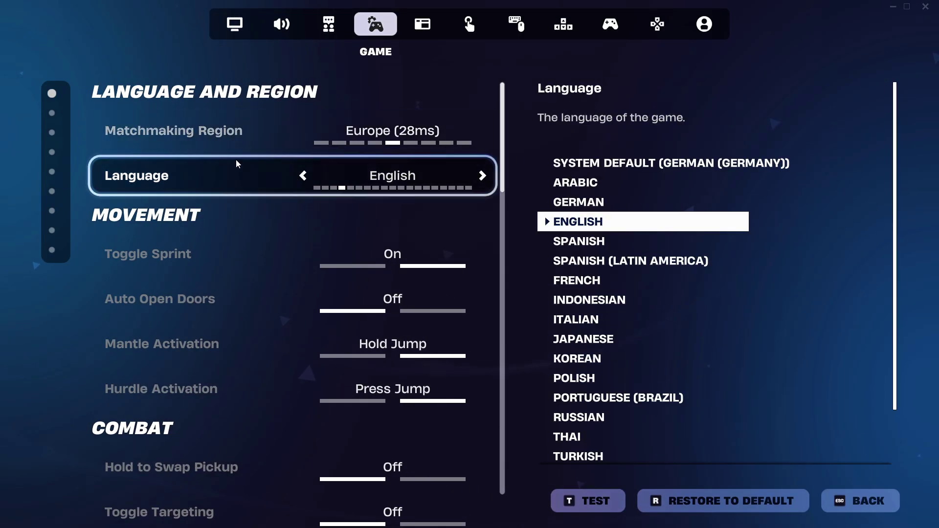
Cycle Fortnite's game language through Polish and Korean, then step back toward Spanish.
{"action": "left_click", "coordinate": [483, 176]}
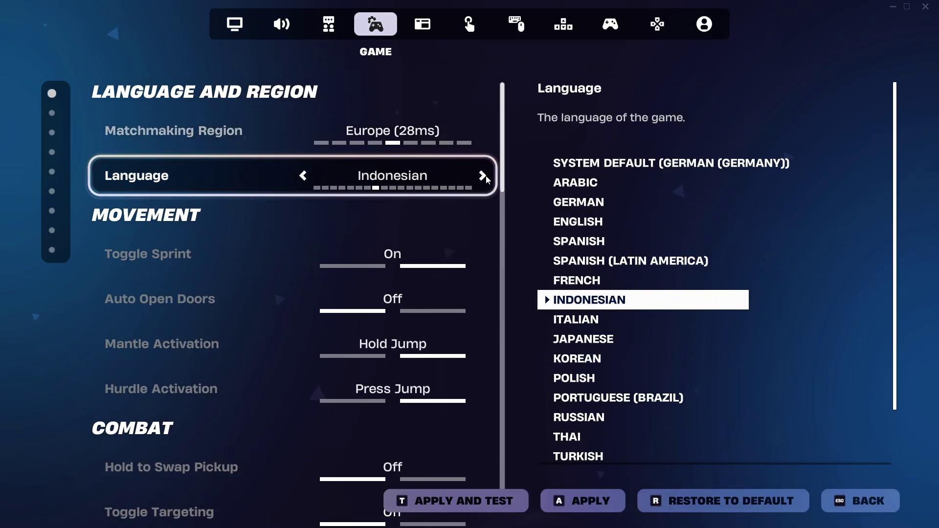
{"action": "left_click", "coordinate": [483, 175]}
{"action": "key", "text": "Left"}
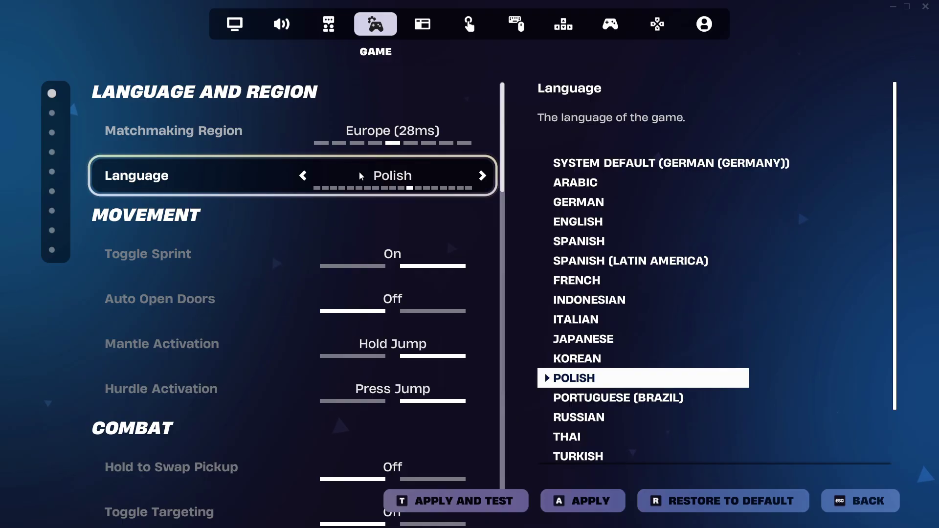
{"action": "left_click", "coordinate": [303, 175]}
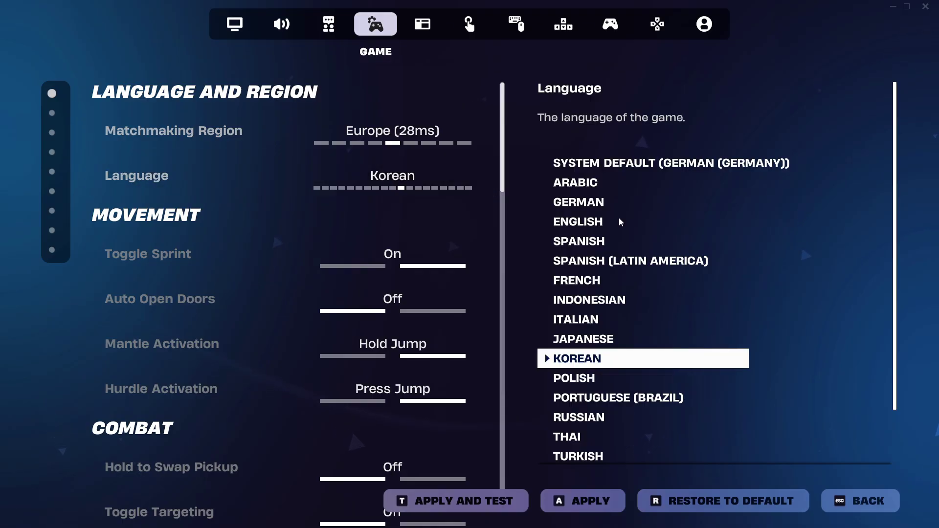
{"action": "left_click", "coordinate": [304, 176]}
{"action": "left_click", "coordinate": [304, 176]}
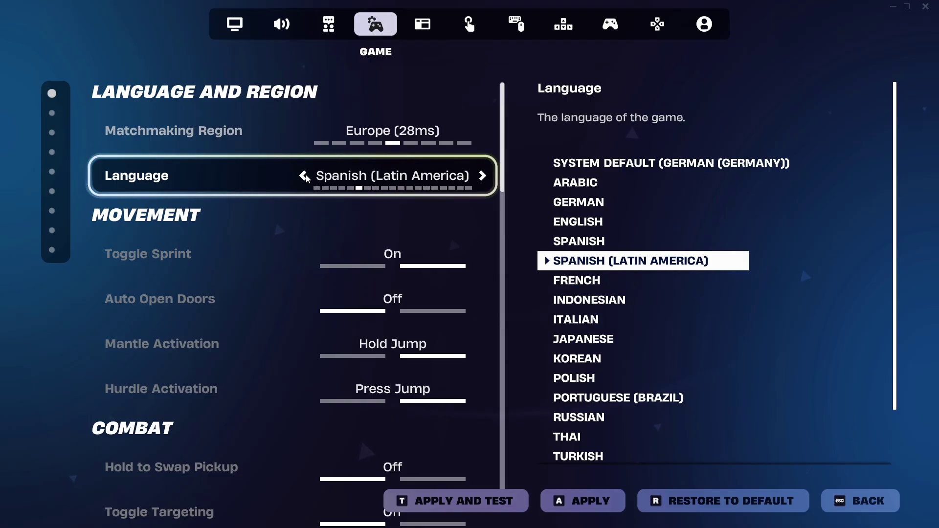
{"action": "left_click", "coordinate": [303, 176]}
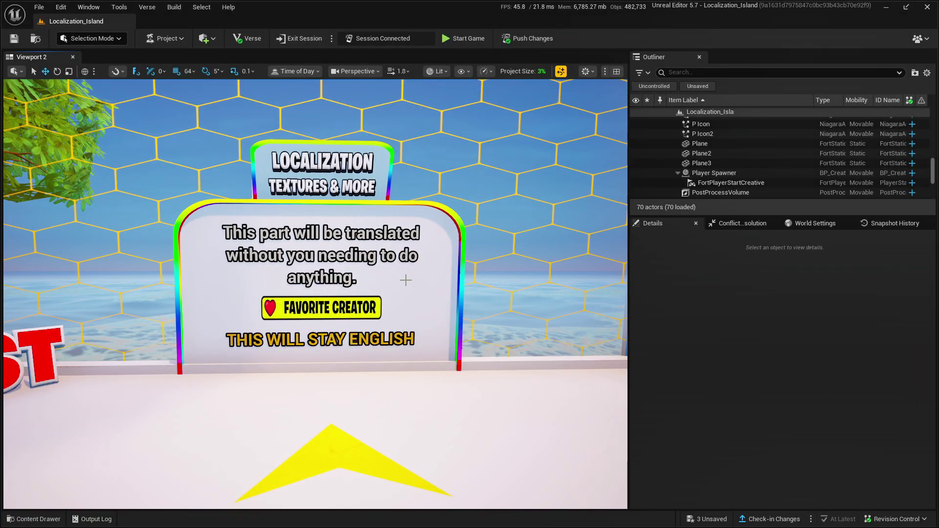
Face the THIS IS A TEST 3D text and browse to its mesh asset.
{"action": "right_click_drag", "start_coordinate": [406, 279], "coordinate": [279, 282]}
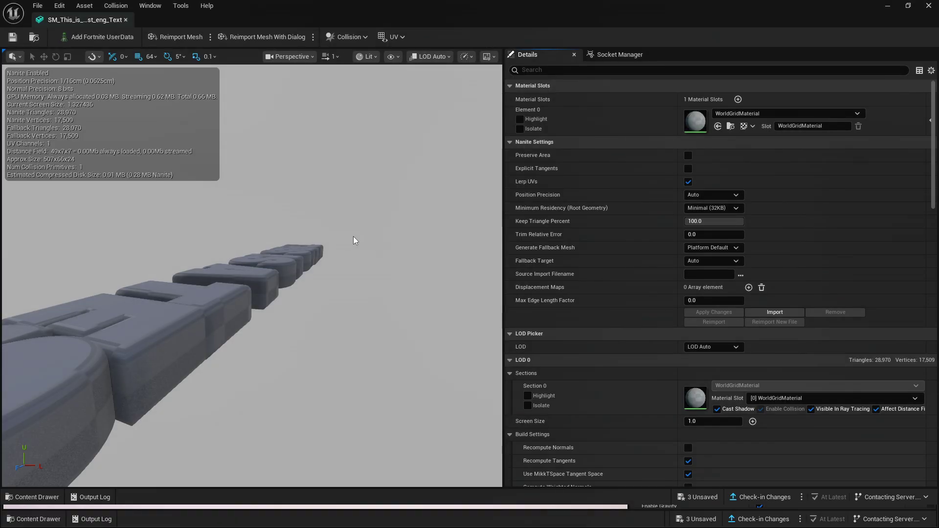
{"action": "right_click_drag", "start_coordinate": [353, 241], "coordinate": [353, 241]}
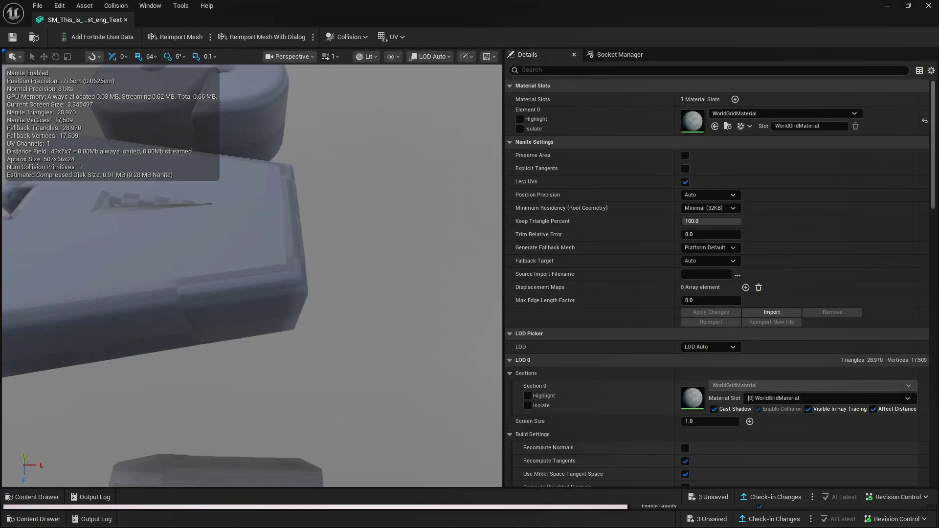
{"action": "right_click_drag", "start_coordinate": [239, 91], "coordinate": [238, 90]}
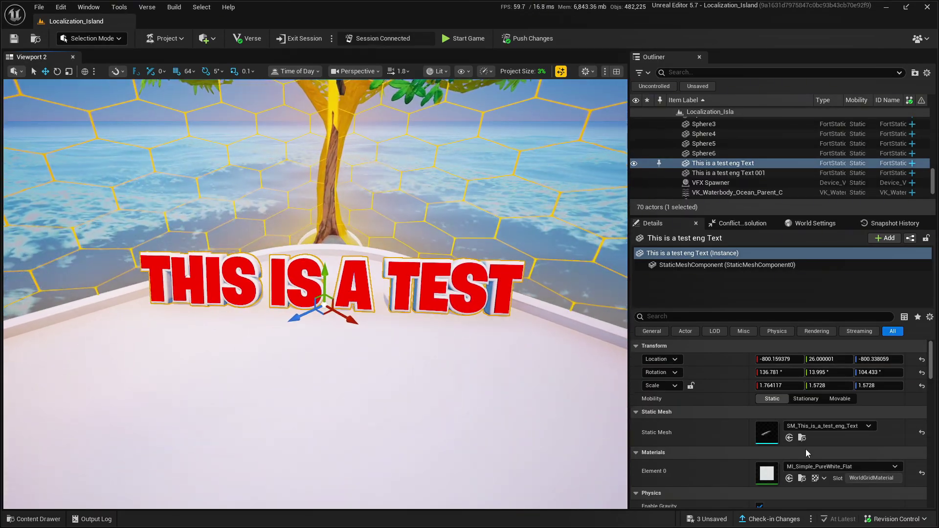
{"action": "left_click", "coordinate": [803, 438]}
Preview the mesh's German version, DAS IST EIN TEST, then close the mesh editor.
{"action": "right_click", "coordinate": [255, 394]}
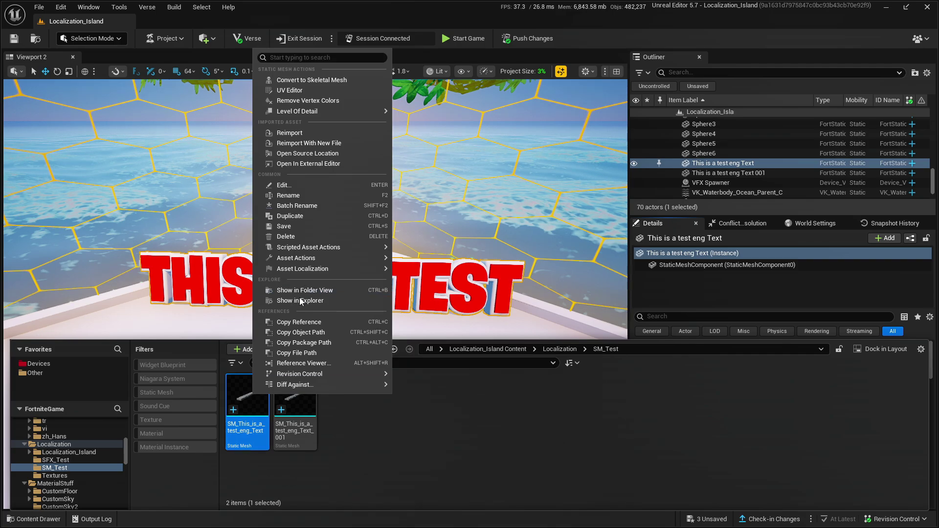
{"action": "mouse_move", "coordinate": [302, 268]}
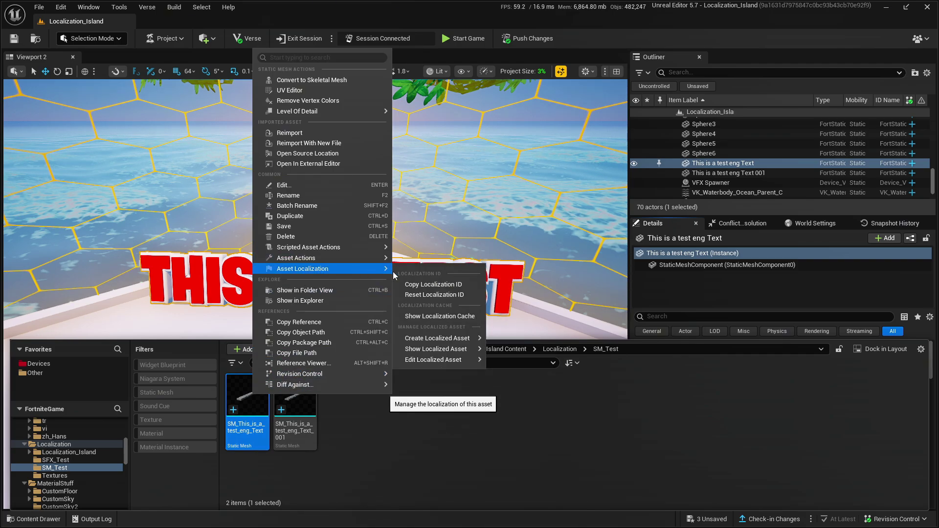
{"action": "mouse_move", "coordinate": [437, 348]}
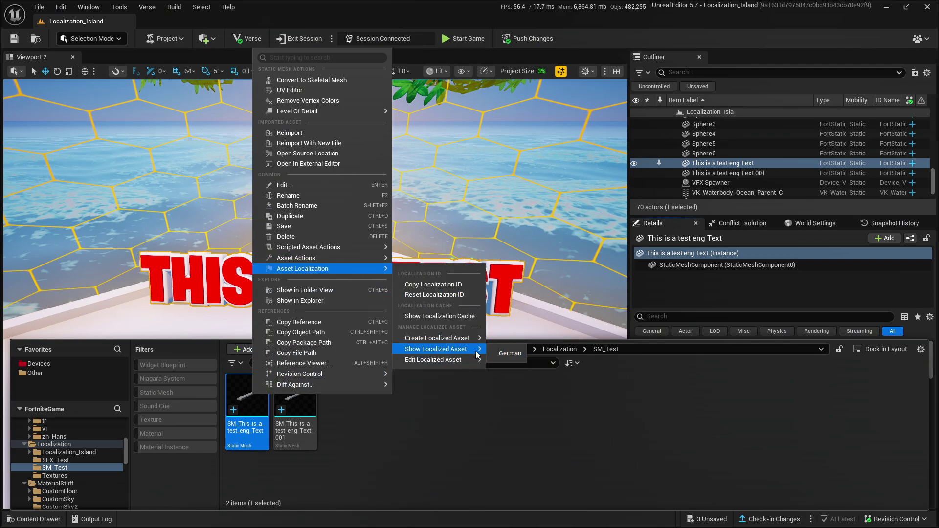
{"action": "left_click", "coordinate": [508, 356]}
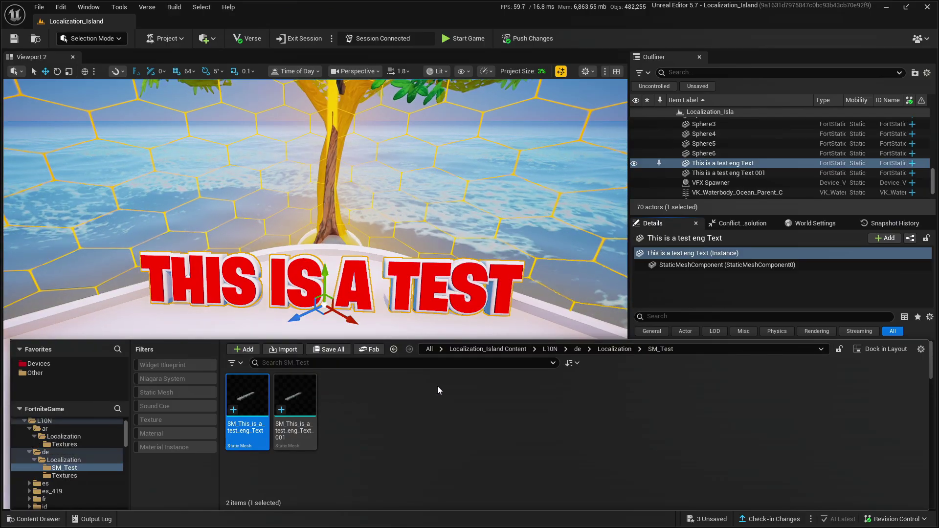
{"action": "double_click", "coordinate": [246, 397]}
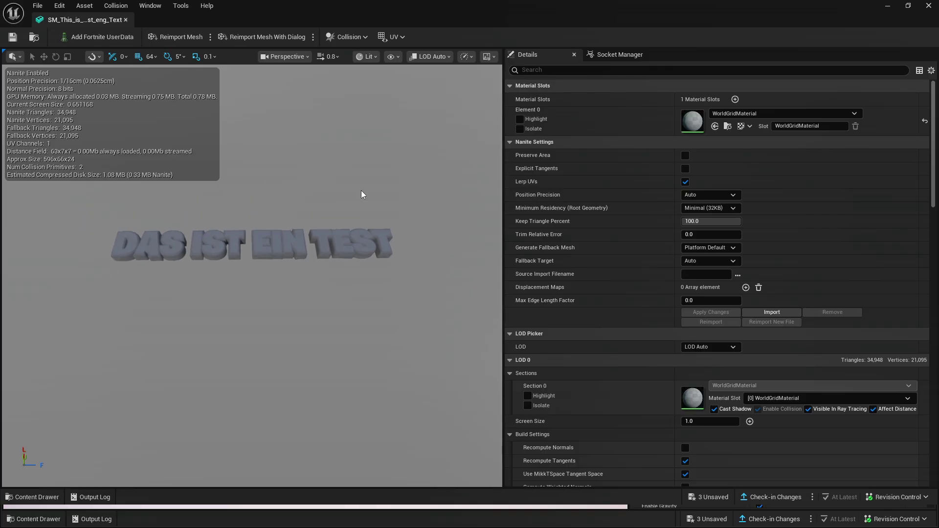
{"action": "left_click", "coordinate": [124, 19]}
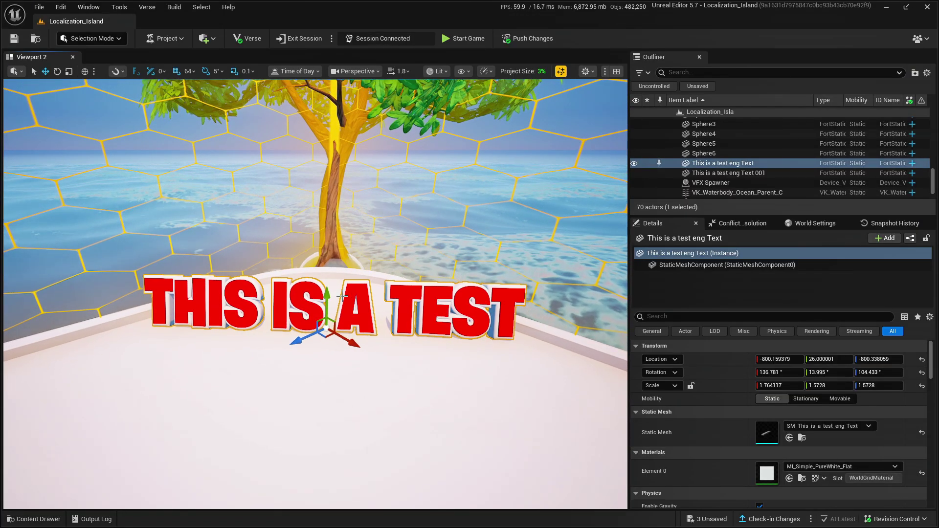
{"action": "mouse_move", "coordinate": [342, 298]}
{"action": "left_mouse_down", "text": "alt"}
{"action": "mouse_move", "coordinate": [359, 237]}
{"action": "mouse_move", "coordinate": [353, 250]}
{"action": "left_mouse_up", "text": "alt"}
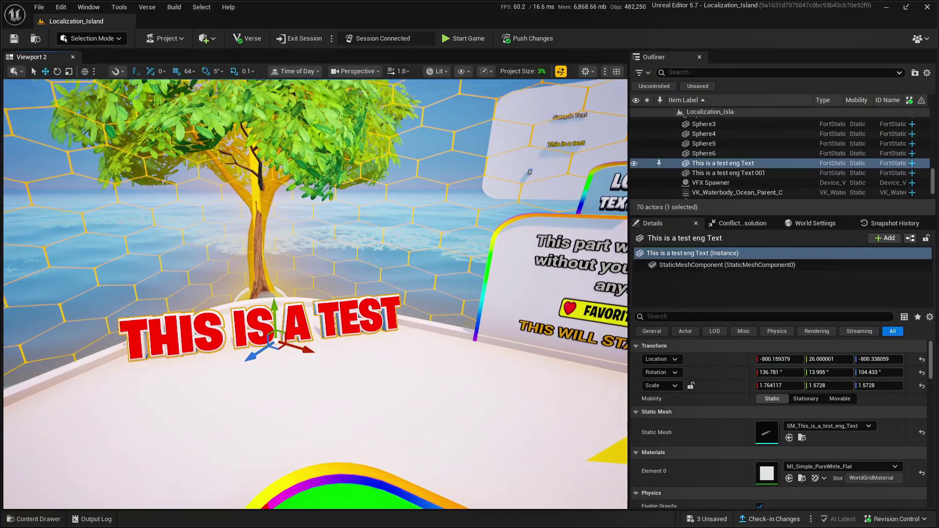
{"action": "right_click_drag", "start_coordinate": [352, 249], "coordinate": [339, 291]}
Create a French localized copy of the SF_VO_LikeFav_eng voice clip.
{"action": "left_click", "coordinate": [339, 292]}
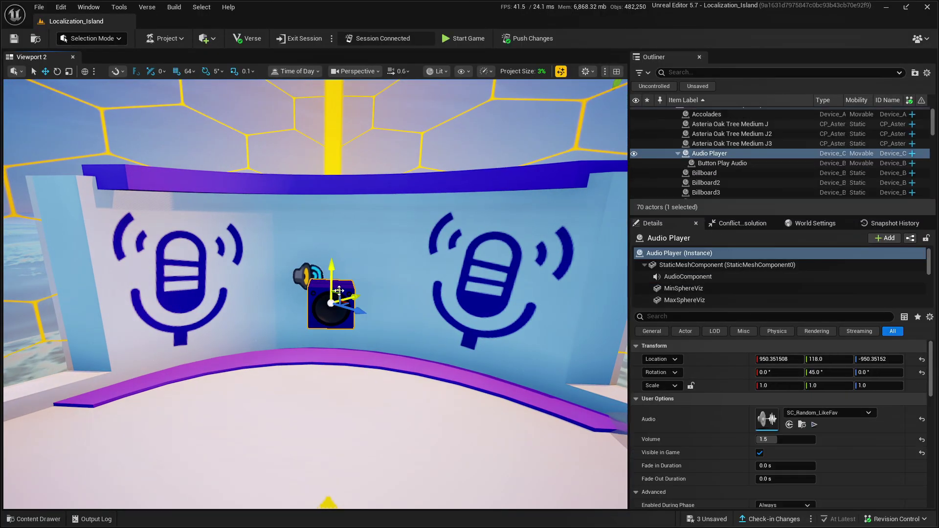
{"action": "left_click", "coordinate": [804, 426]}
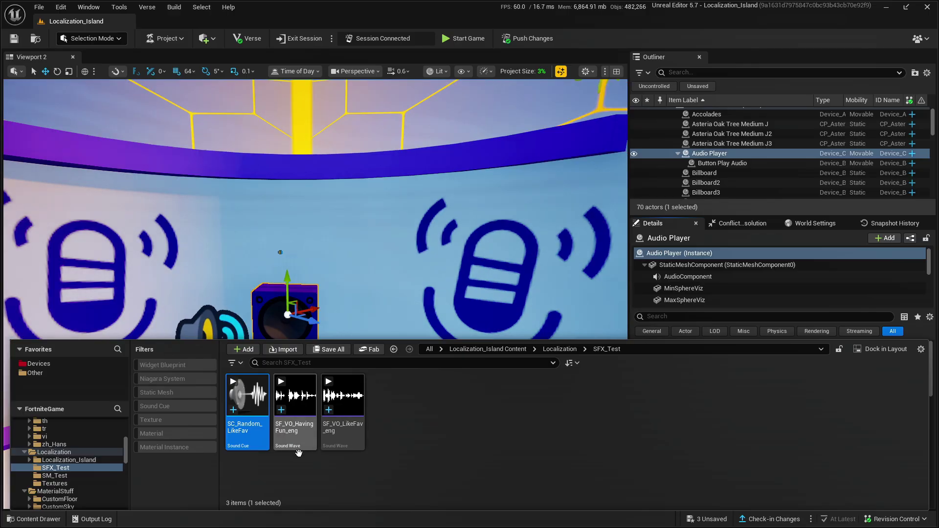
{"action": "right_click", "coordinate": [300, 434]}
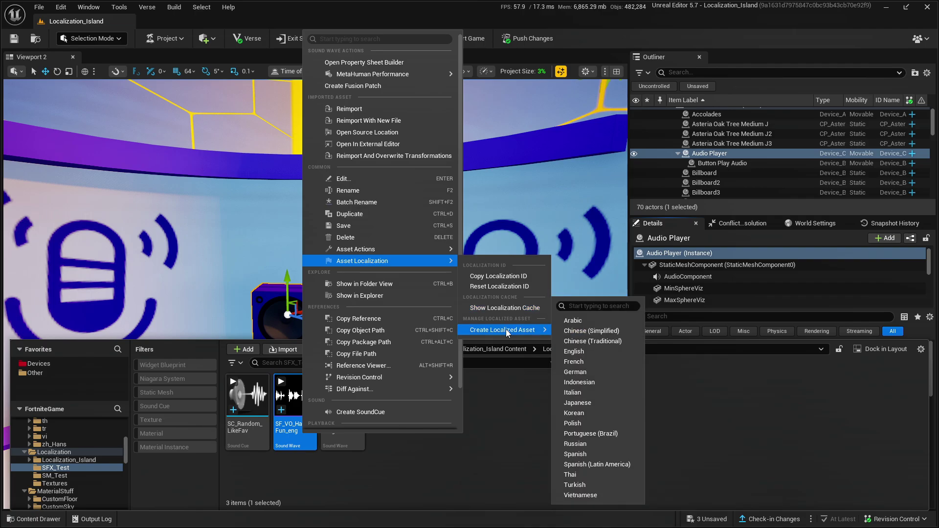
{"action": "mouse_move", "coordinate": [502, 329]}
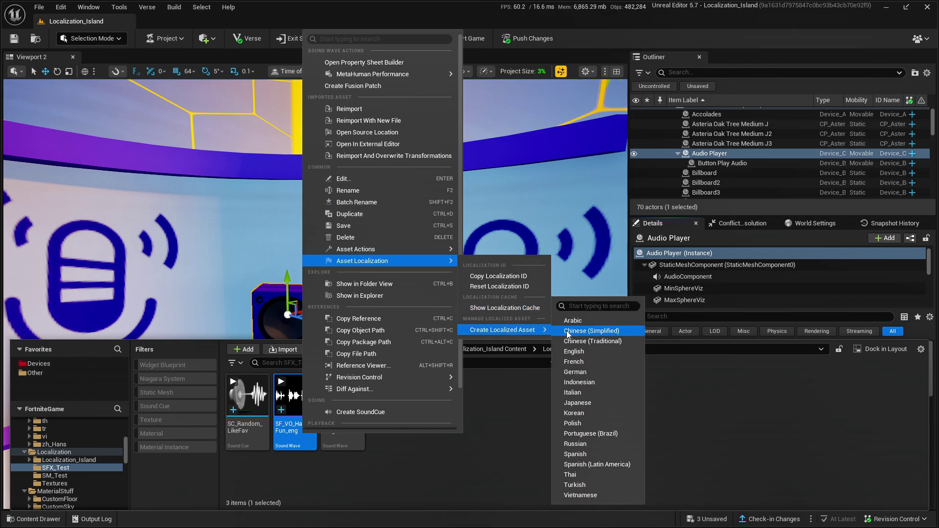
{"action": "right_click", "coordinate": [349, 438]}
{"action": "mouse_move", "coordinate": [407, 265]}
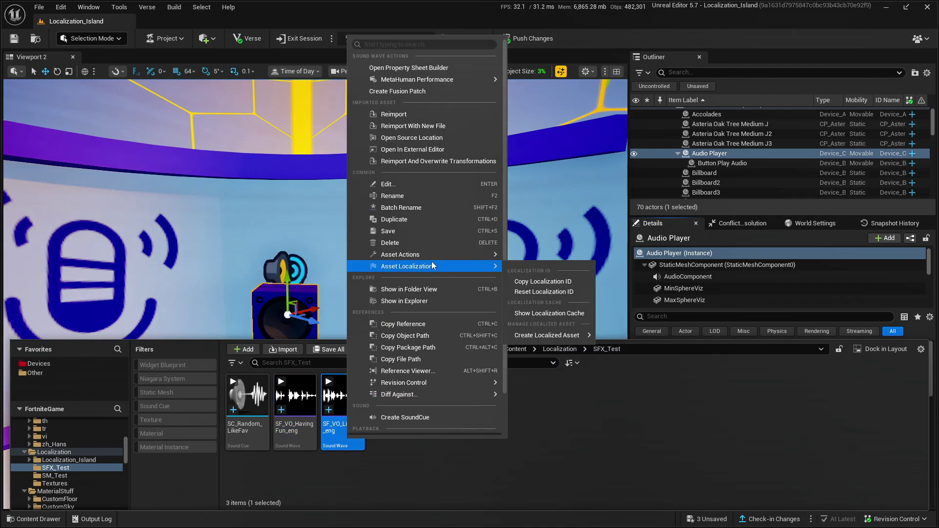
{"action": "left_click", "coordinate": [619, 362]}
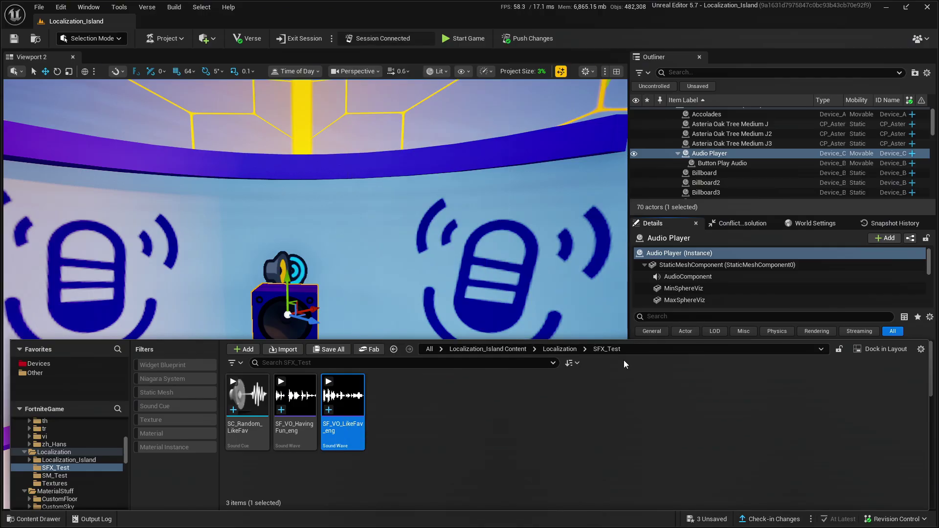
Verify the LikeFav clip's French version via Show Localized Asset > French.
{"action": "right_click", "coordinate": [343, 429]}
{"action": "mouse_move", "coordinate": [536, 337]}
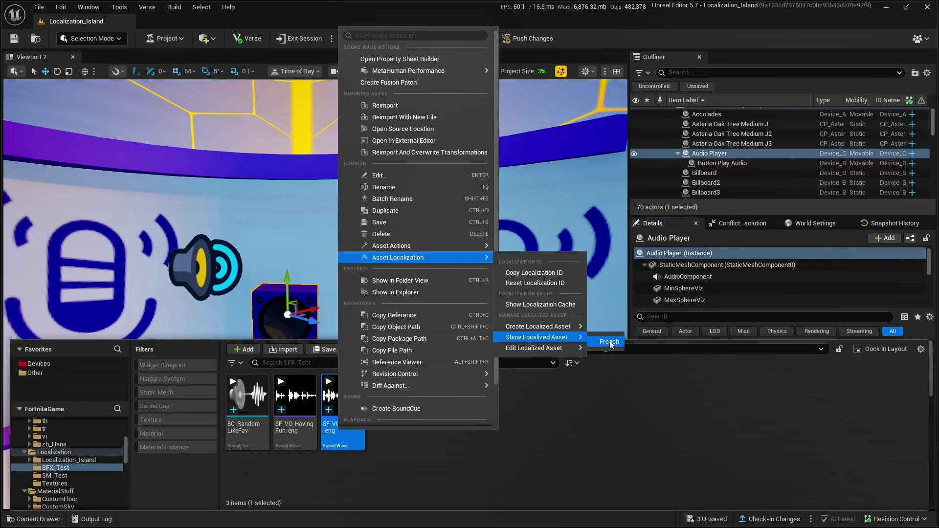
{"action": "left_click", "coordinate": [610, 343]}
{"action": "right_click", "coordinate": [256, 437]}
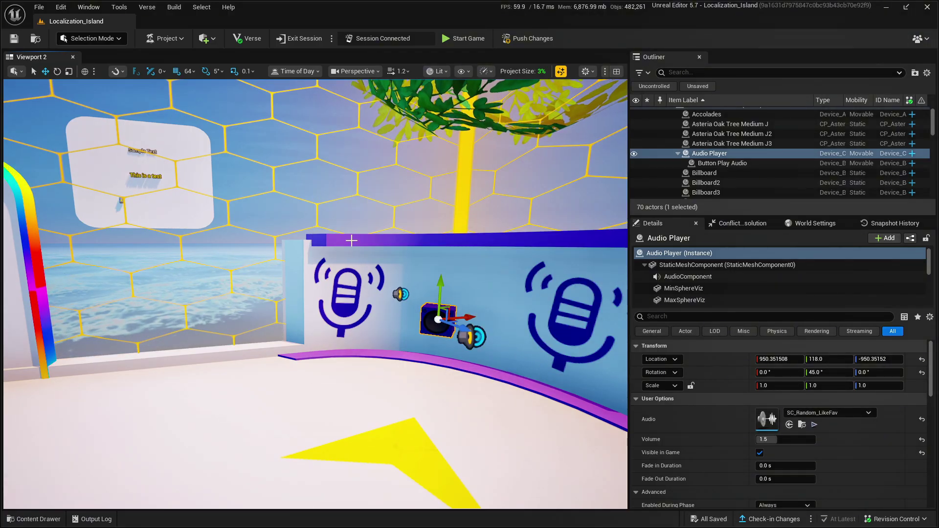
Fly the view over to the localization sign.
{"action": "right_click_drag", "start_coordinate": [352, 240], "coordinate": [352, 239]}
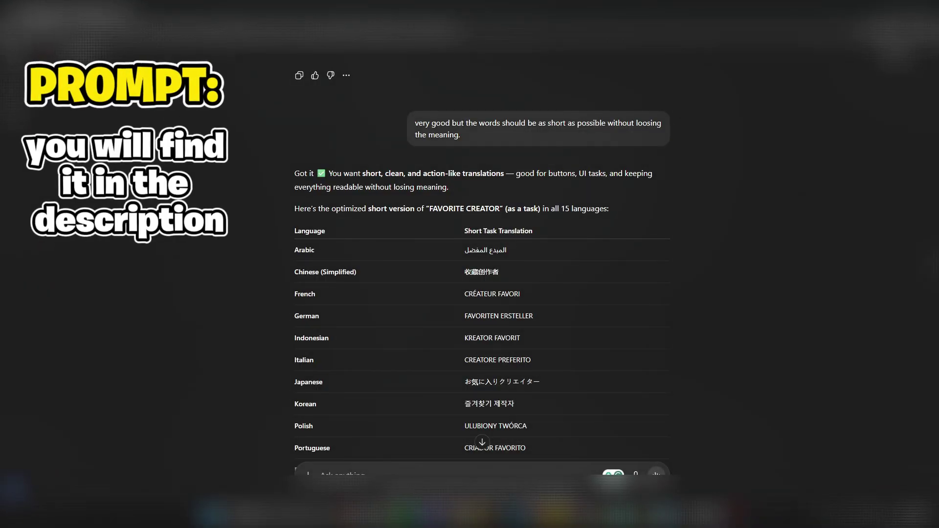
{"action": "scroll", "coordinate": [287, 192], "scroll_direction": "down", "scroll_amount": 1}
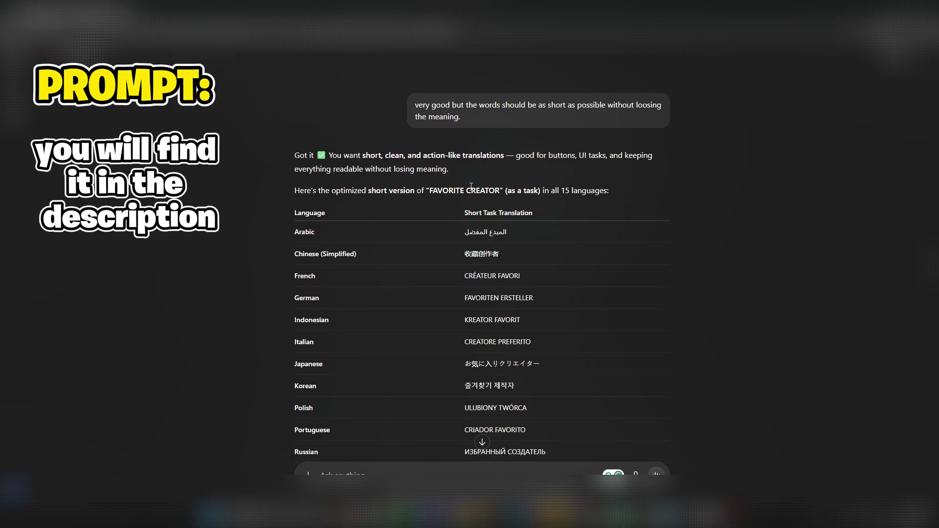
{"action": "scroll", "coordinate": [246, 155], "scroll_direction": "down", "scroll_amount": 5}
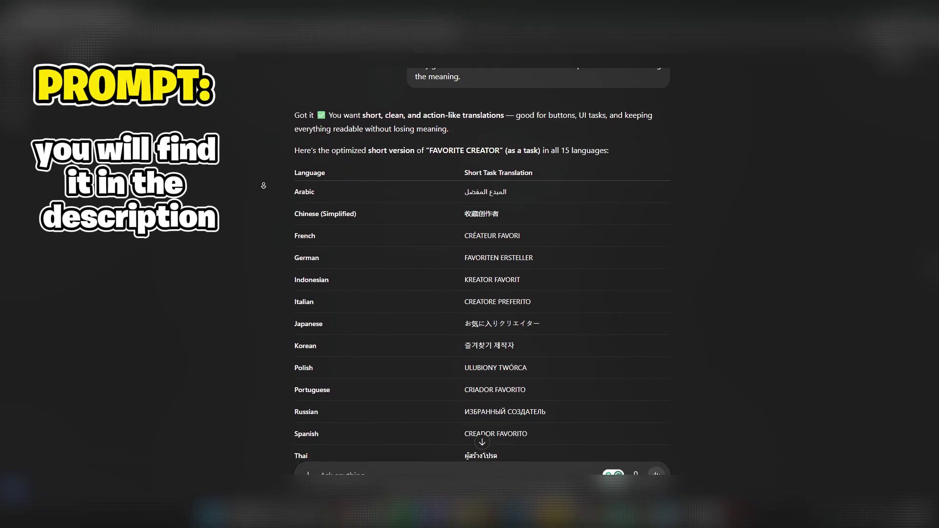
{"action": "scroll", "coordinate": [261, 186], "scroll_direction": "down", "scroll_amount": 3}
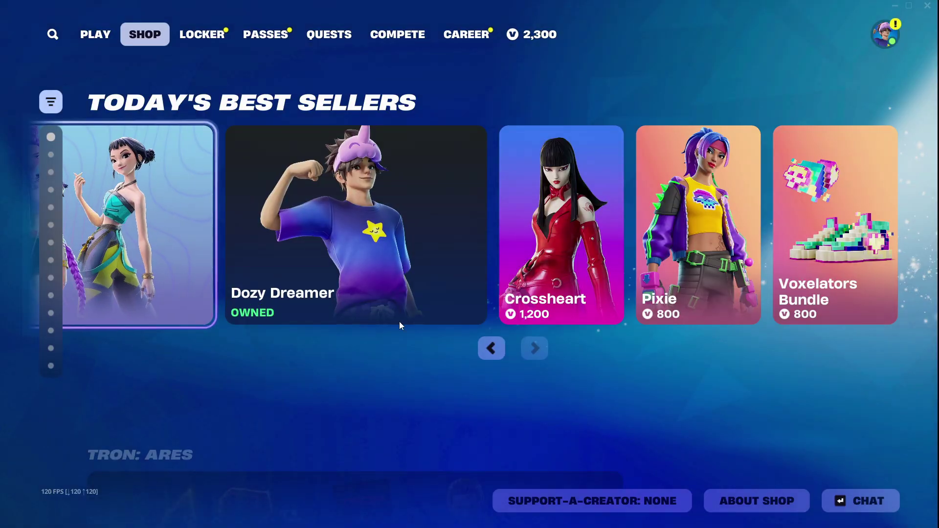
Open the item shop's SUPPORT-A-CREATOR dialog to enter a creator code.
{"action": "left_click", "coordinate": [592, 501]}
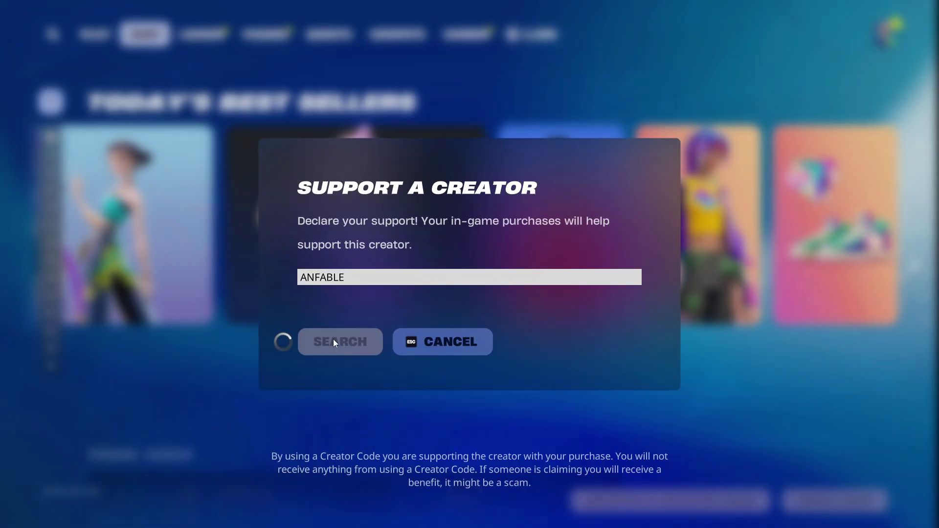